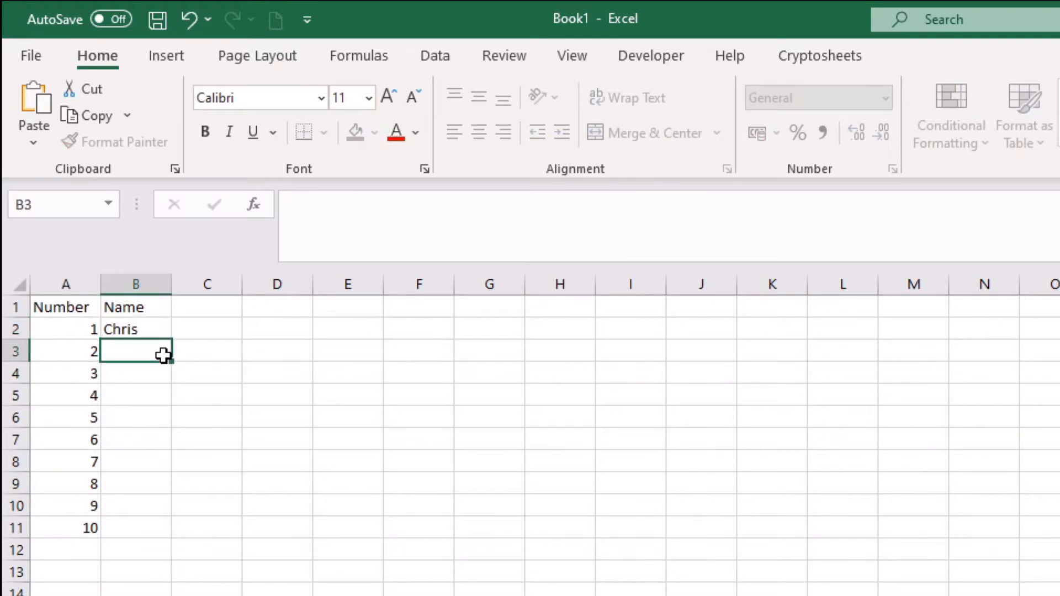
# Fill cells B3 to B6 of the Name column with first names, one per row
pyautogui.press('Return')
pyautogui.write('Kate')
pyautogui.press('Return')
pyautogui.write('Dan')
pyautogui.press('Return')
pyautogui.write('Steve')
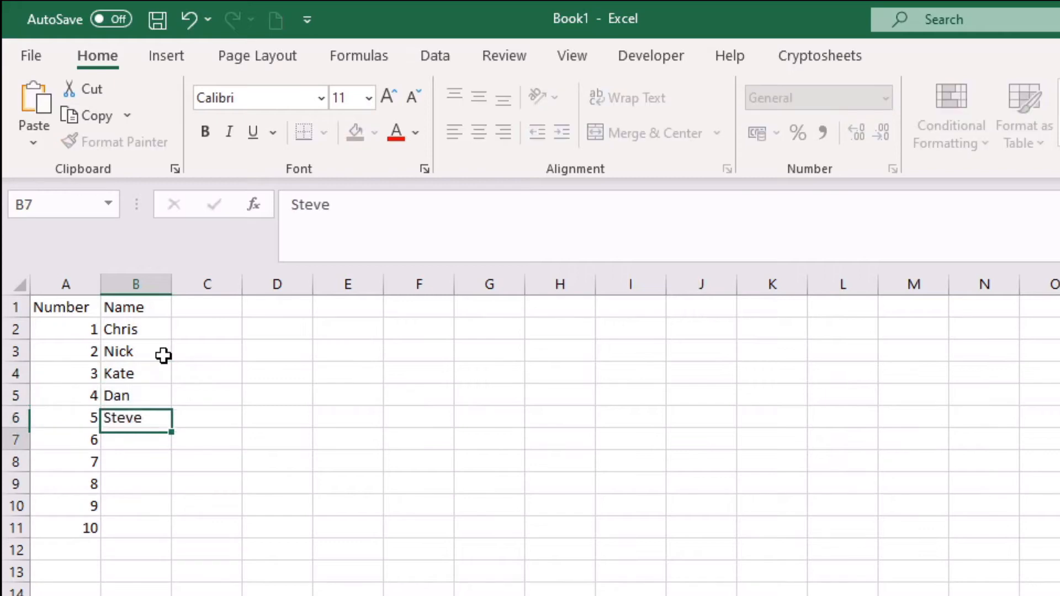
pyautogui.press('Return')
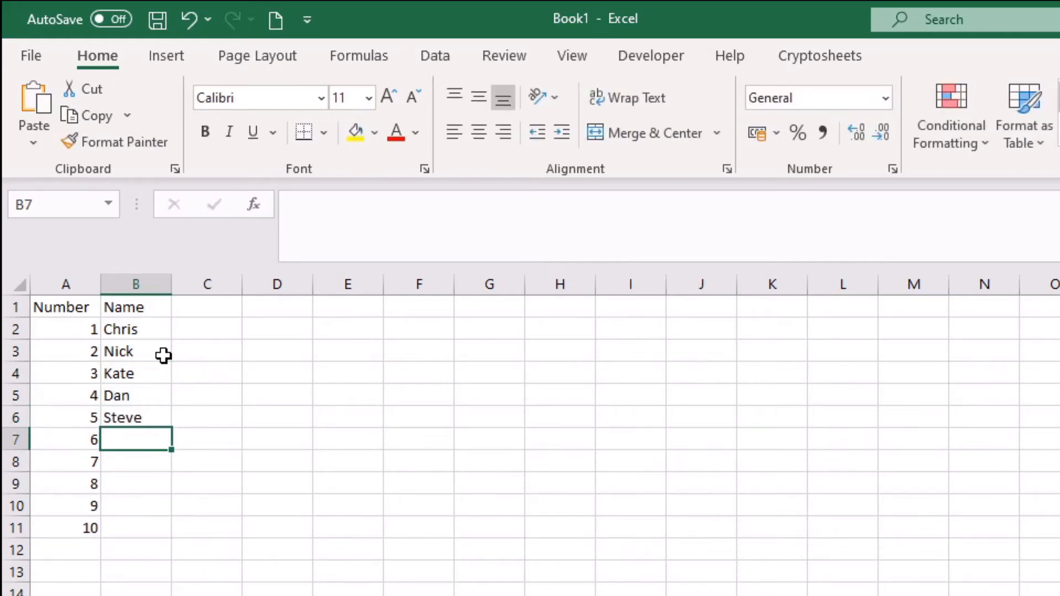
# Complete the Name column by entering first names in cells B7 to B11
pyautogui.write('Deb')
pyautogui.press('BackSpace')
pyautogui.write('nis')
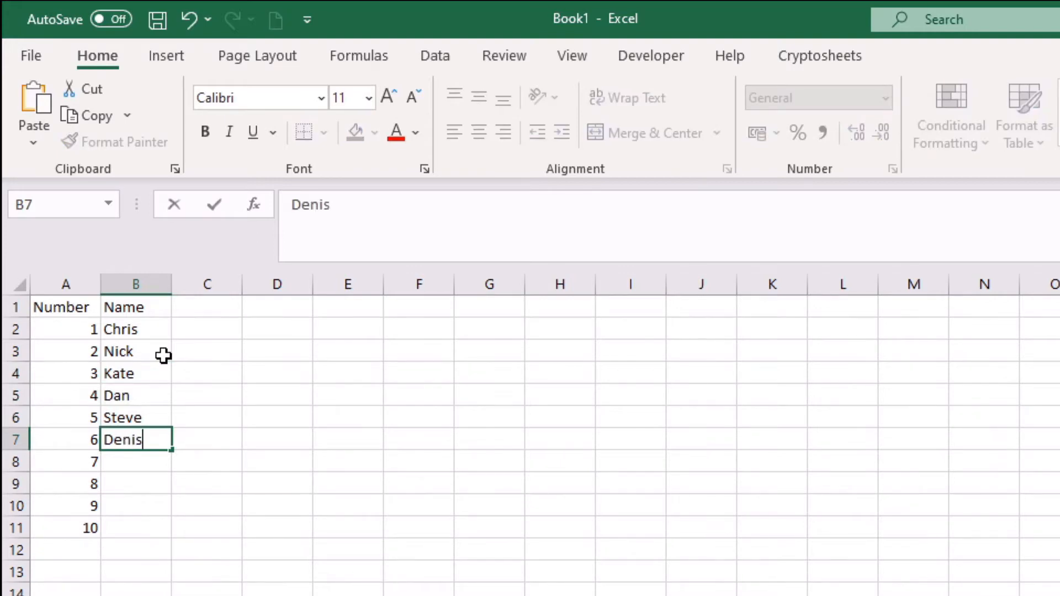
pyautogui.press('Return')
pyautogui.write('Helen')
pyautogui.press('Return')
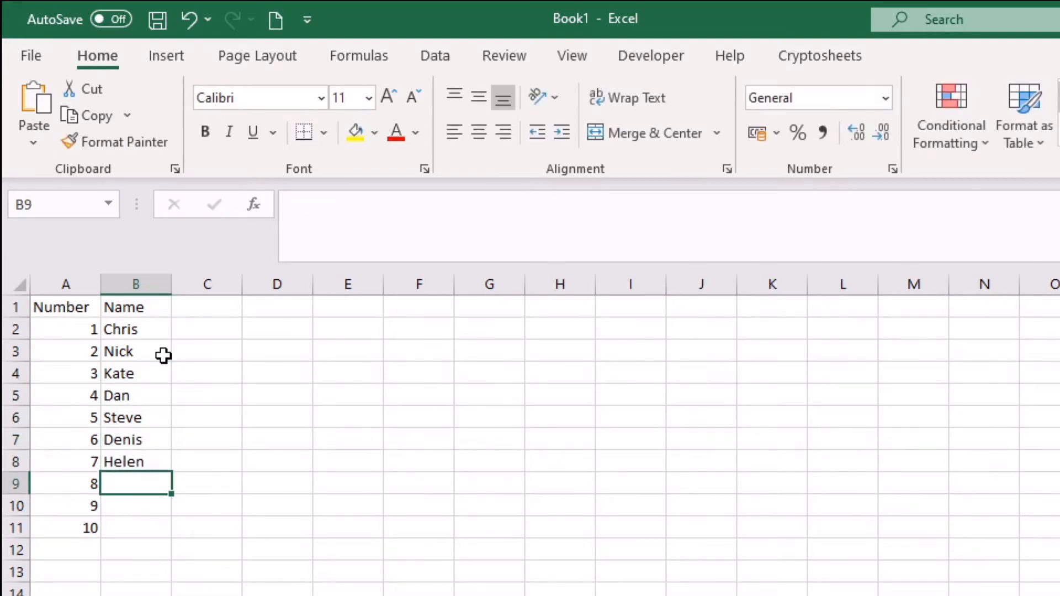
pyautogui.write('Claire')
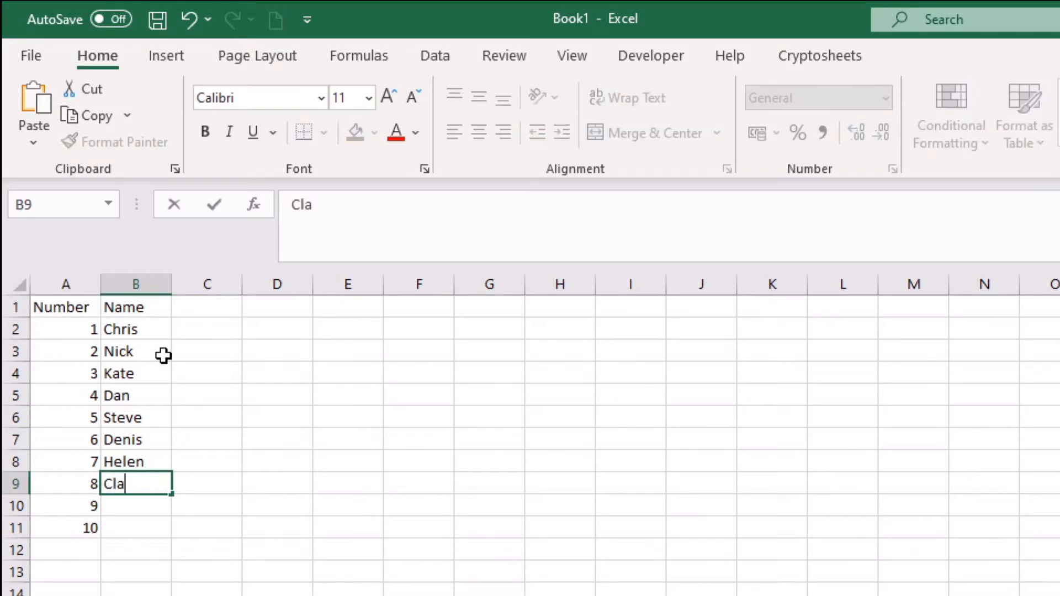
pyautogui.press('Return')
pyautogui.write('Sarah')
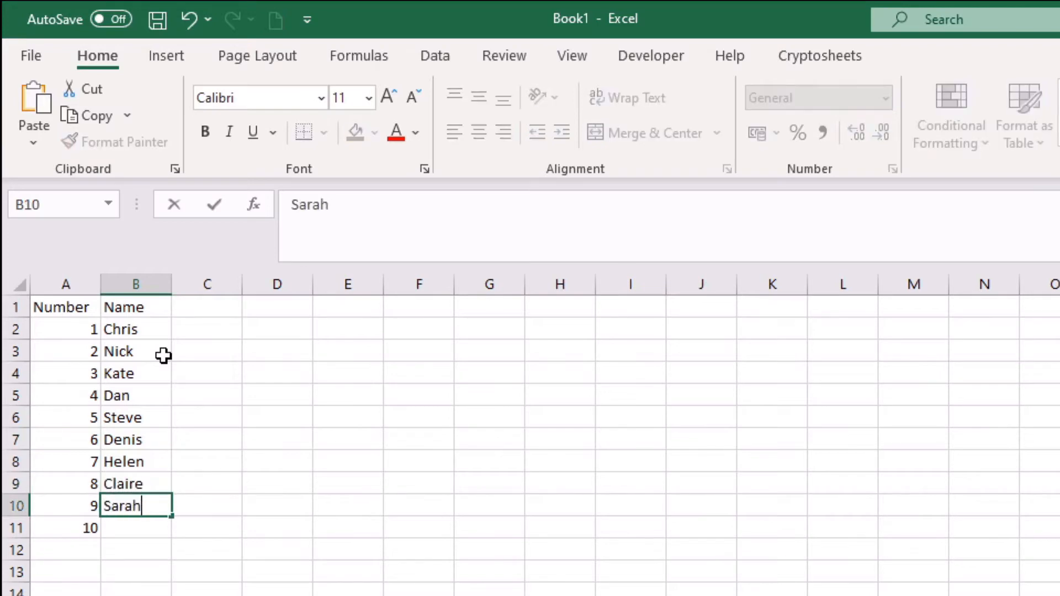
pyautogui.press('Return')
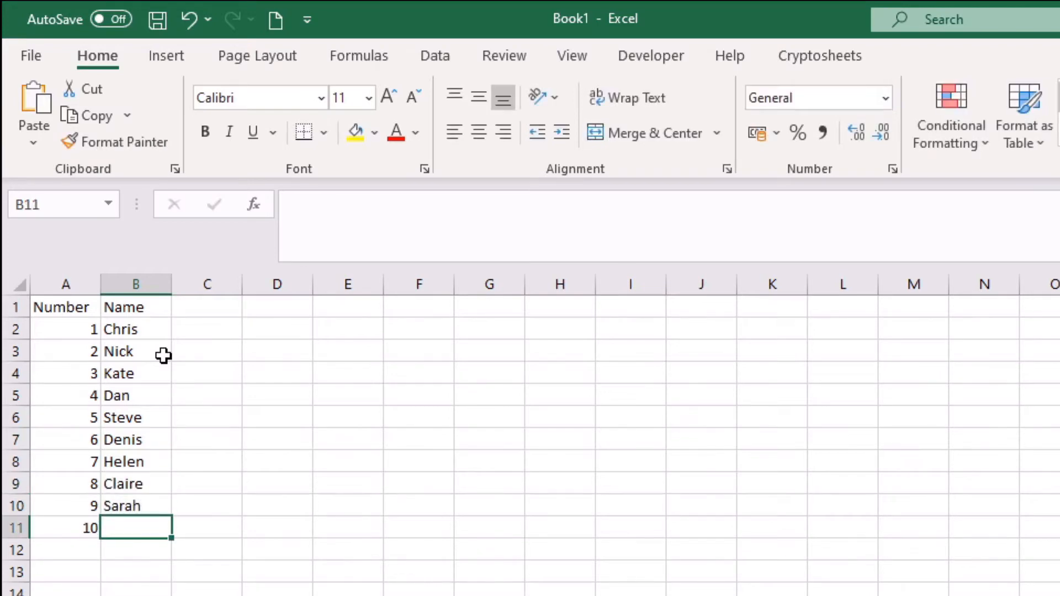
pyautogui.write('James')
pyautogui.press('Return')
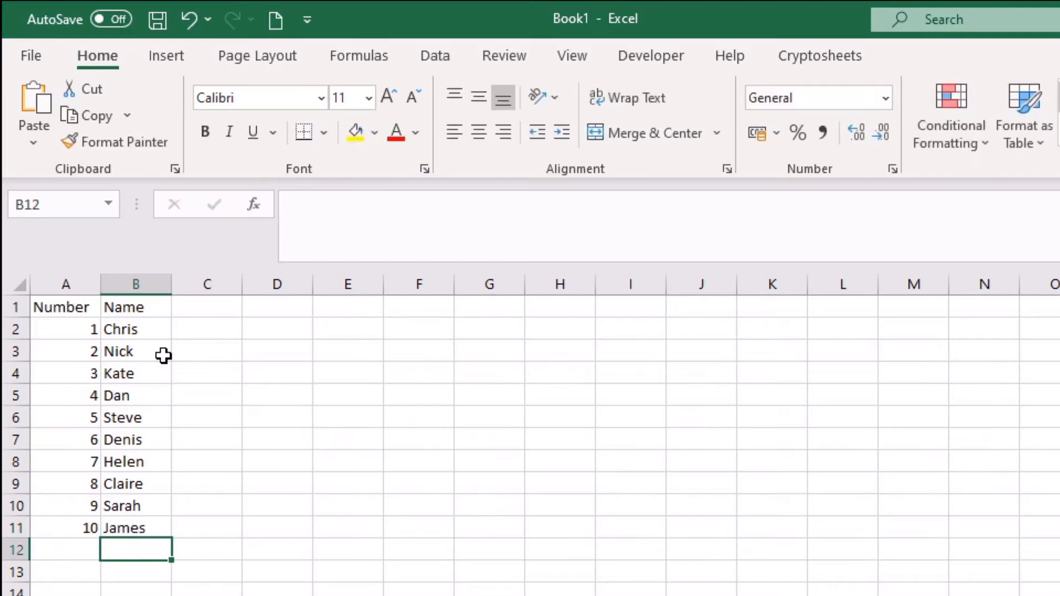
pyautogui.click(163, 356)
pyautogui.click(283, 382)
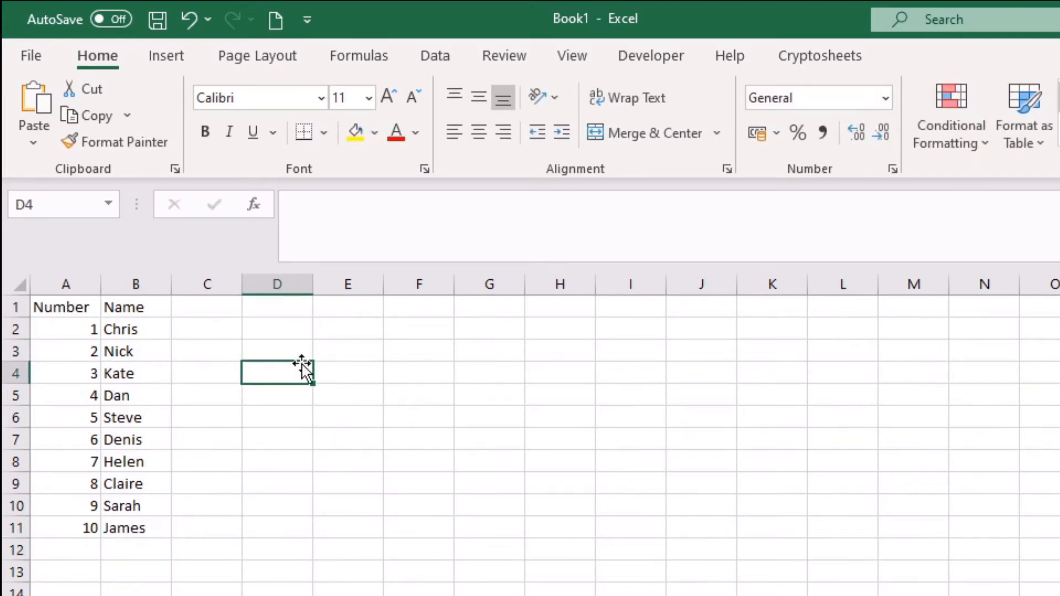
pyautogui.click(296, 331)
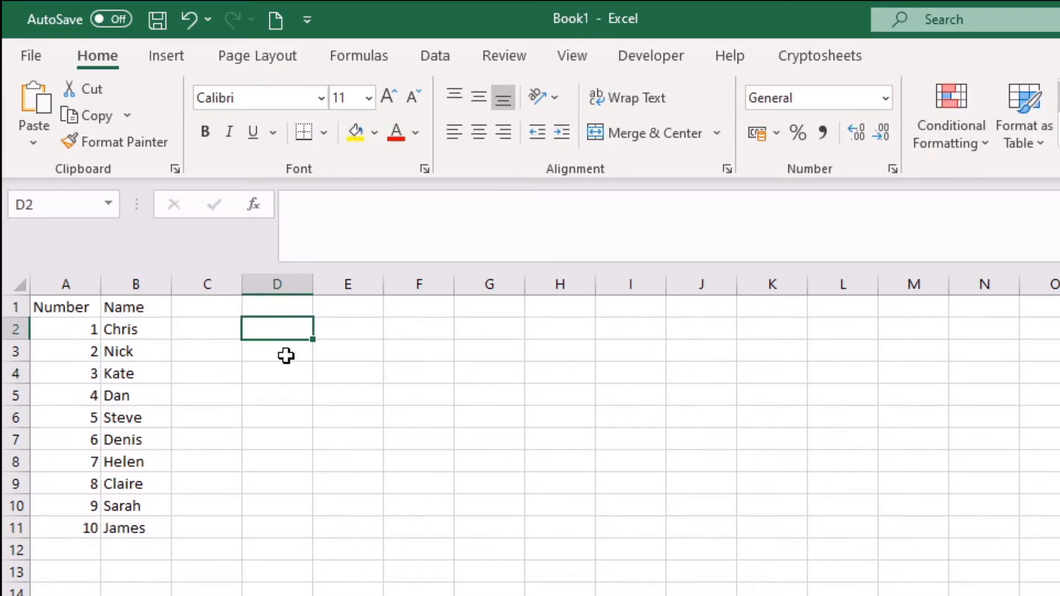
# Enter an IF formula in C2 that compares B2 with the name shown in B5, returning "Yes" if true and "No" if false
pyautogui.click(221, 327)
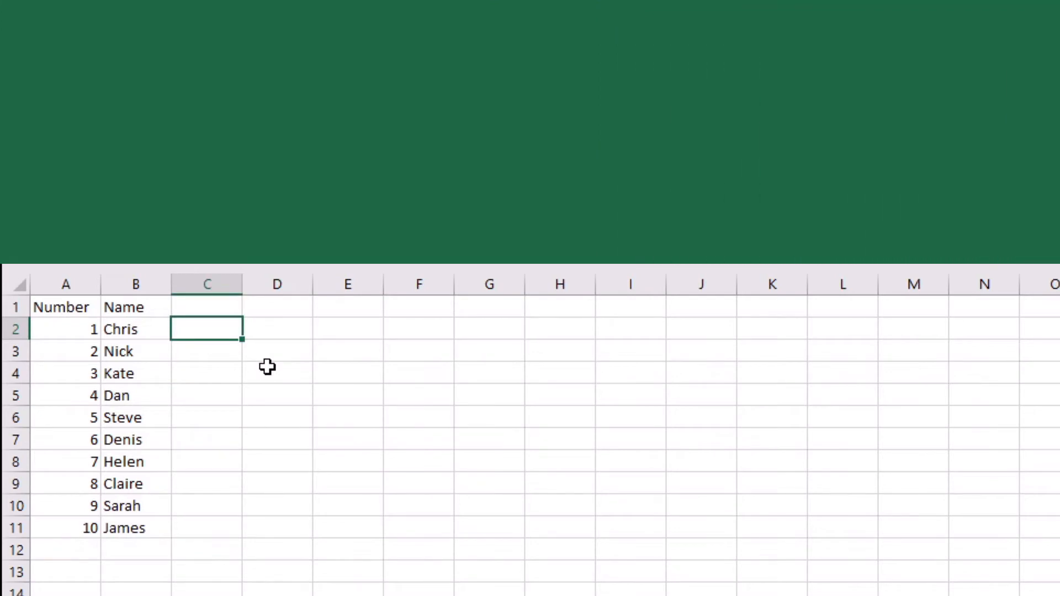
pyautogui.write('=')
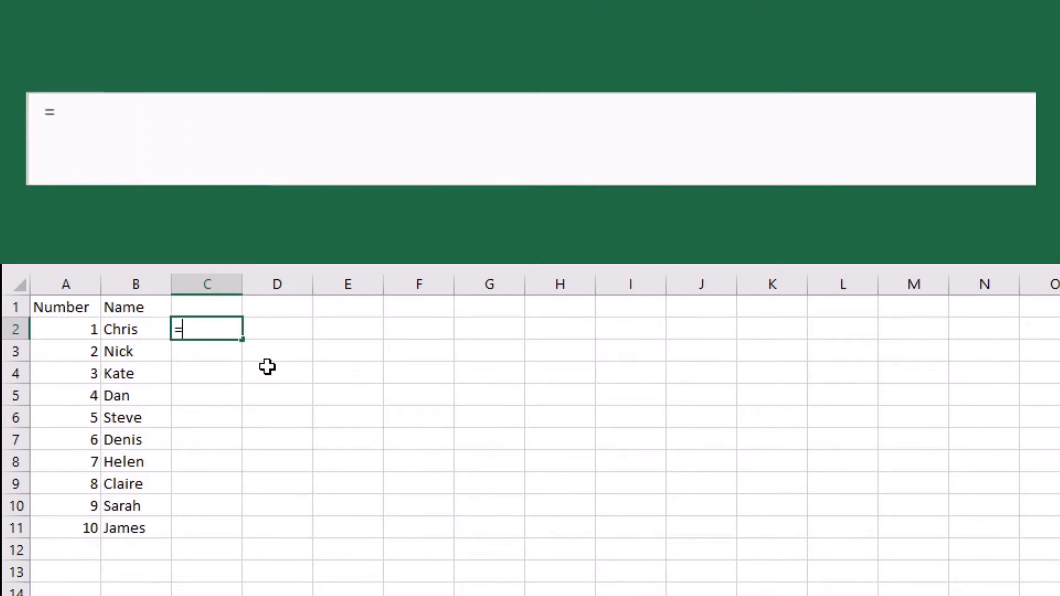
pyautogui.write('if(')
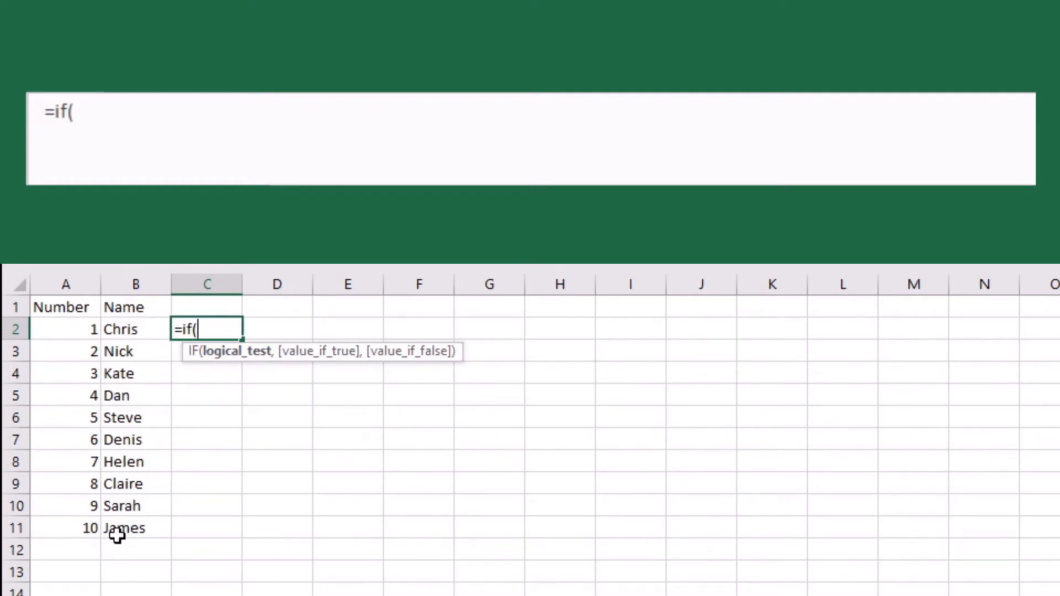
pyautogui.click(145, 328)
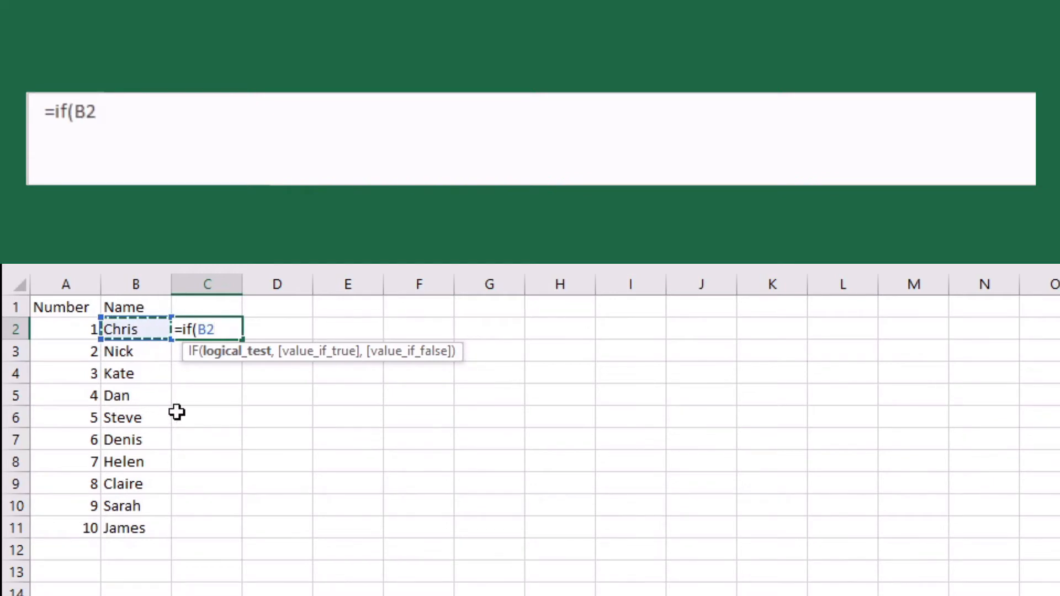
pyautogui.write('="Dan')
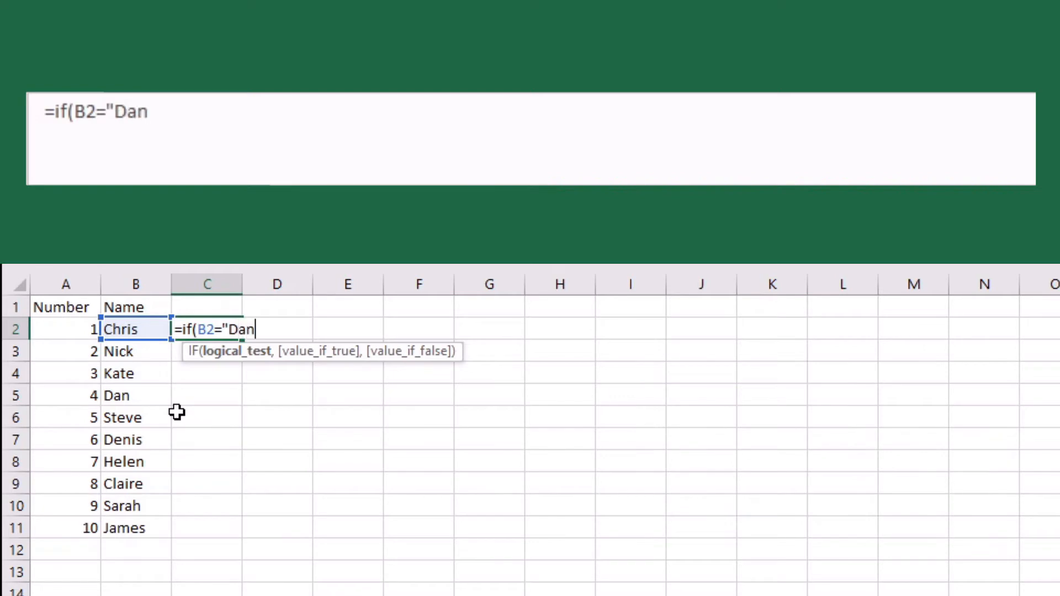
pyautogui.write('"')
pyautogui.write(',')
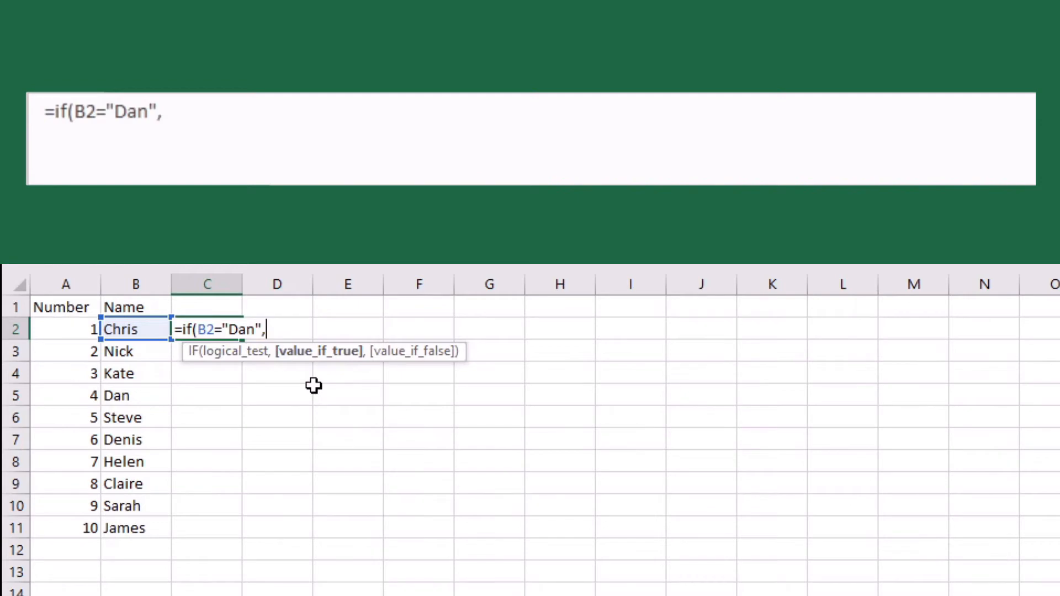
pyautogui.write('"Yes"')
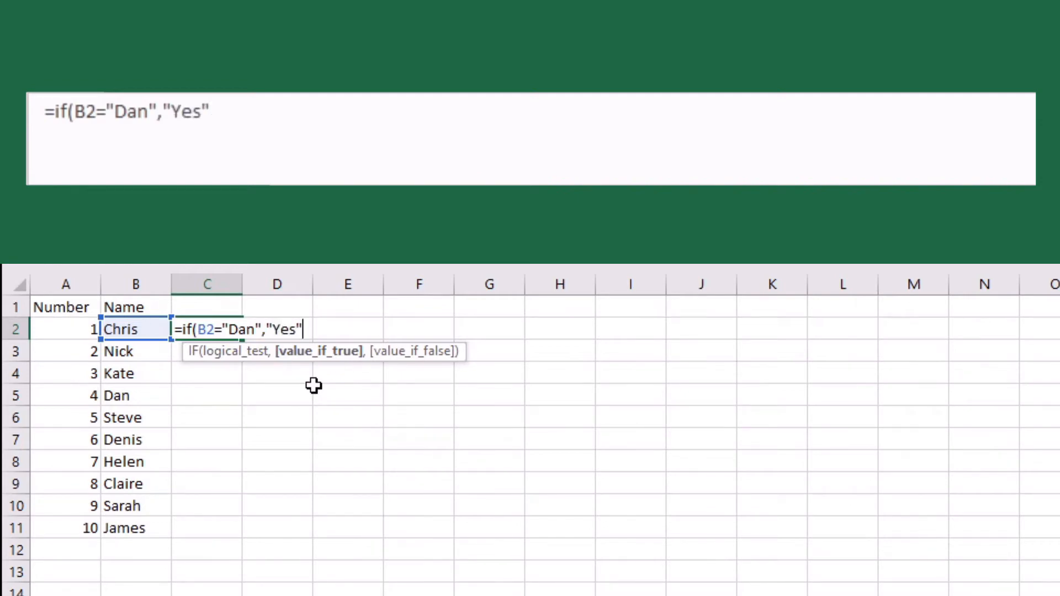
pyautogui.write(',')
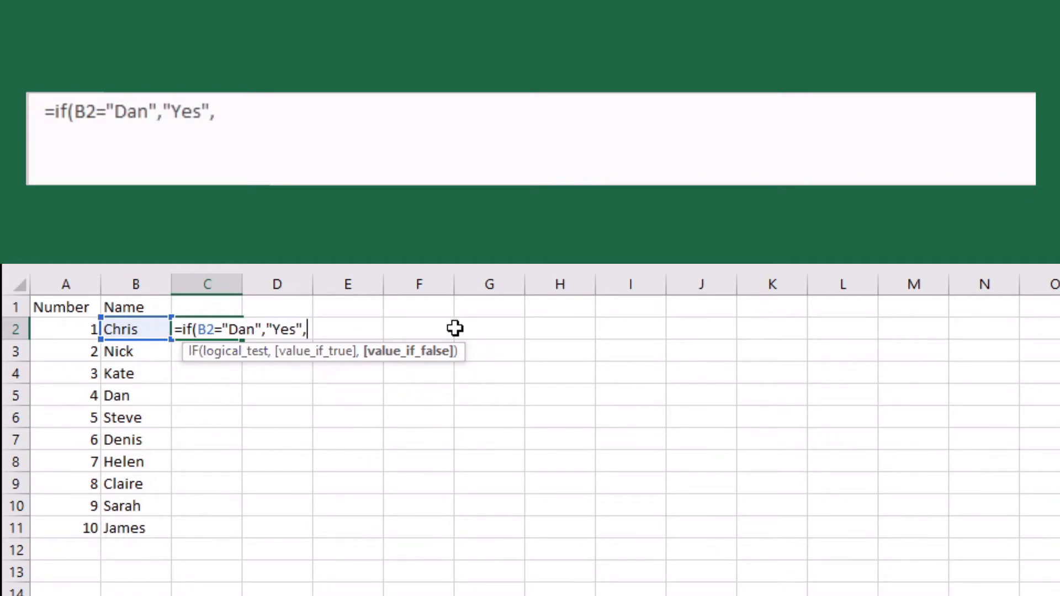
pyautogui.write('"No')
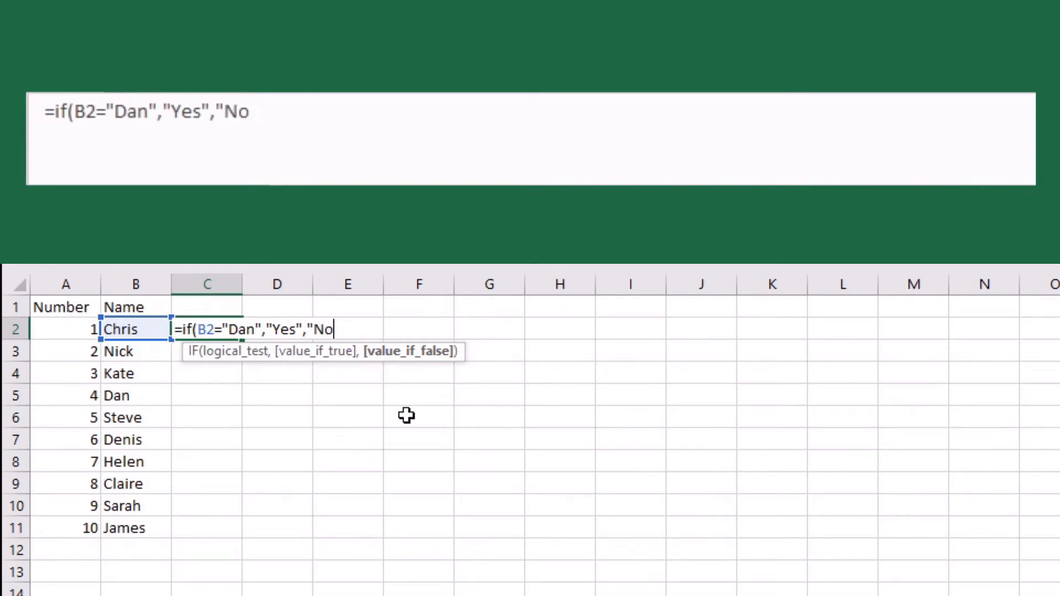
pyautogui.write('")')
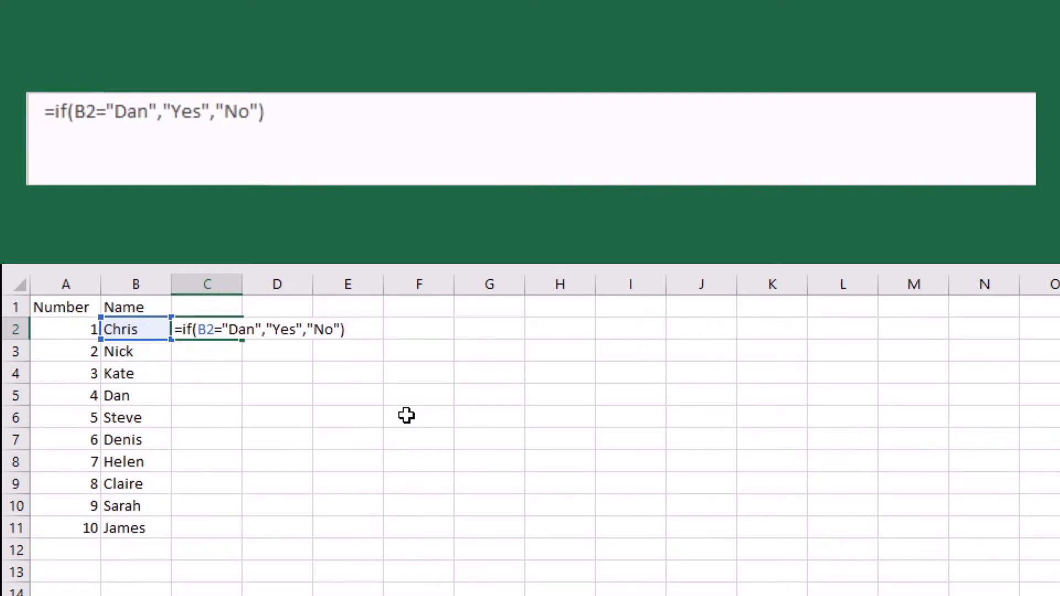
pyautogui.press('Return')
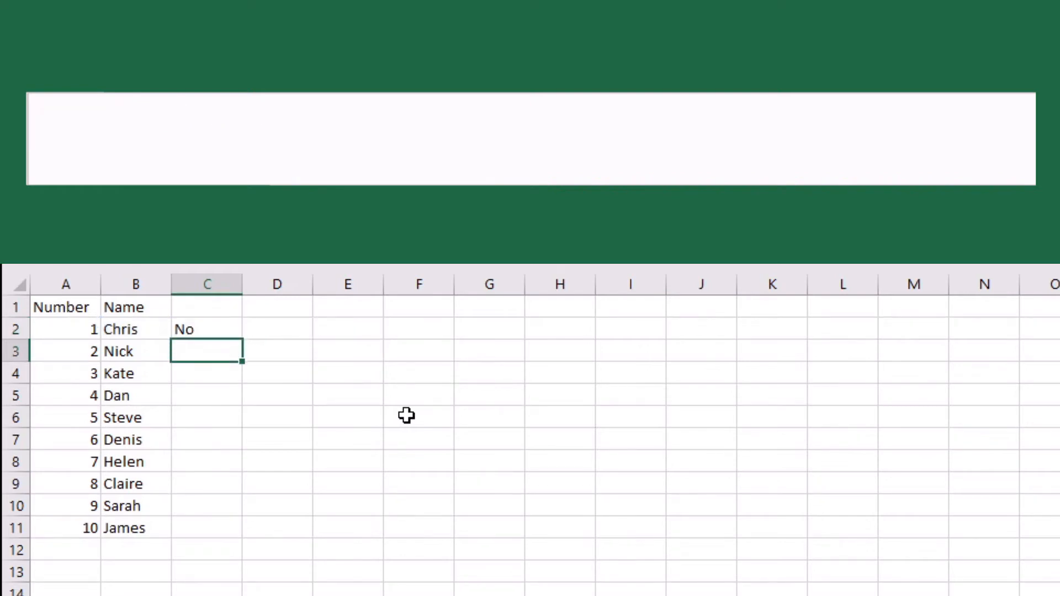
# Review the logical test, value-if-true and value-if-false arguments of the IF formula in C2
pyautogui.click(217, 329)
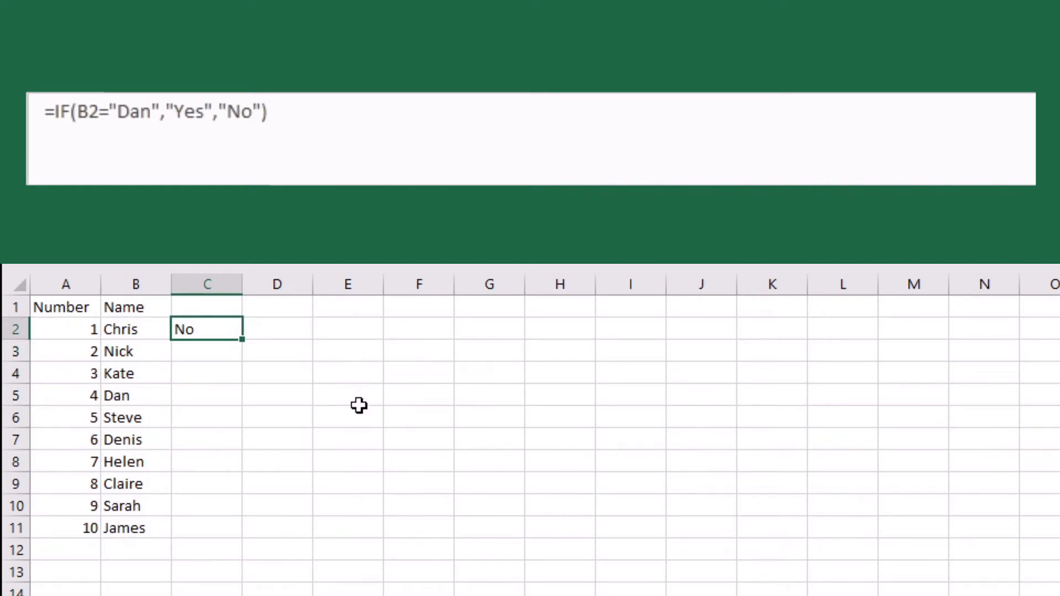
pyautogui.click(89, 129)
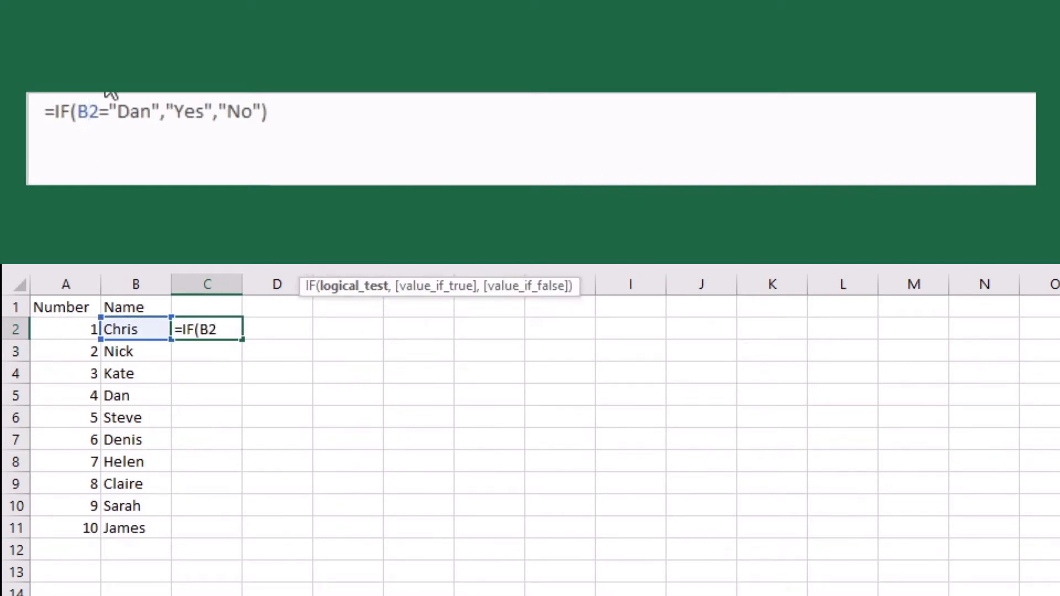
pyautogui.click(131, 106)
pyautogui.click(197, 111)
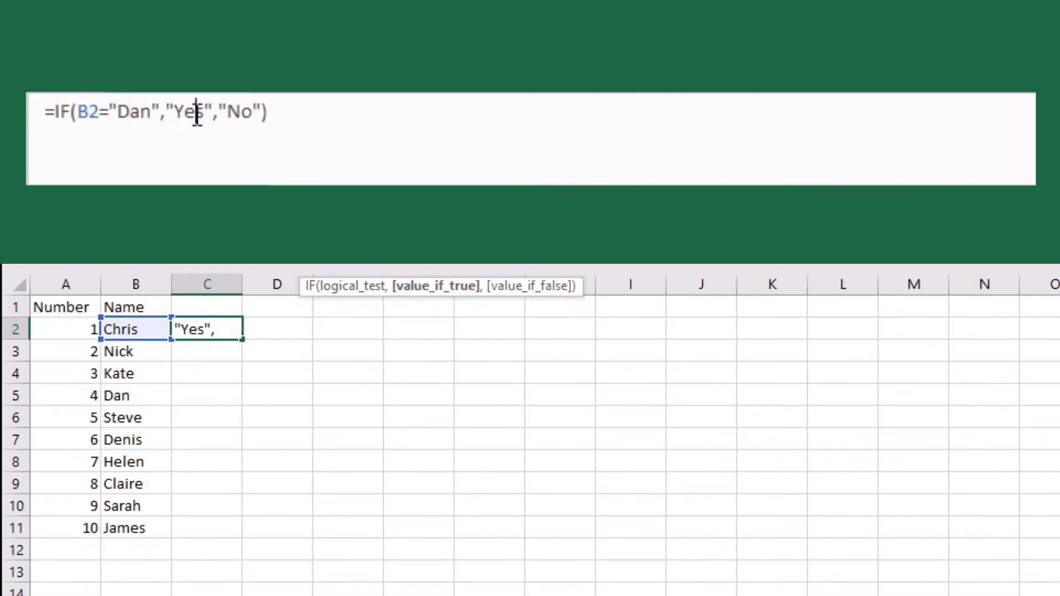
pyautogui.click(241, 116)
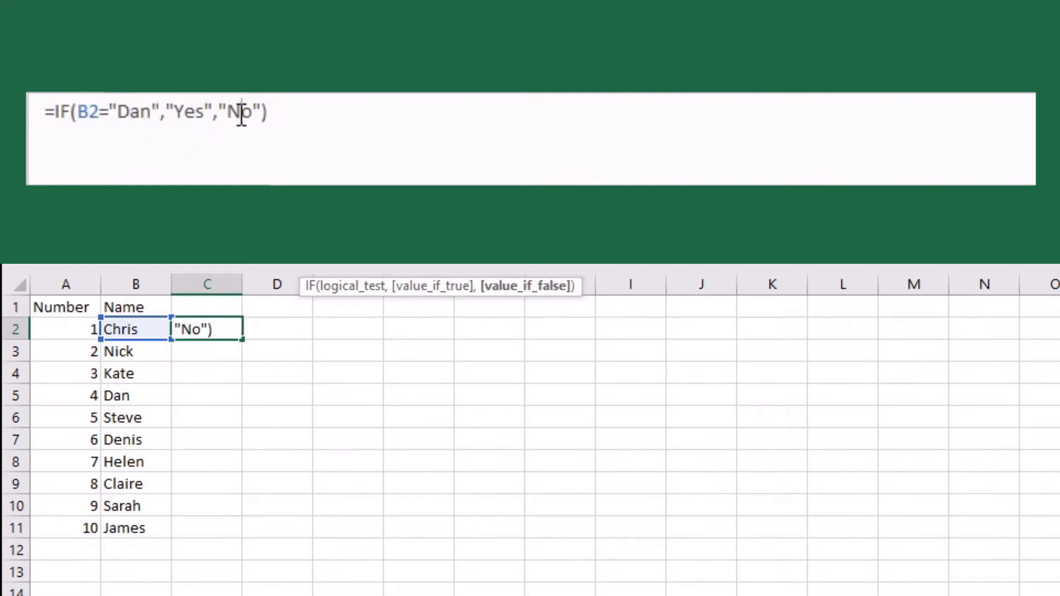
pyautogui.click(320, 119)
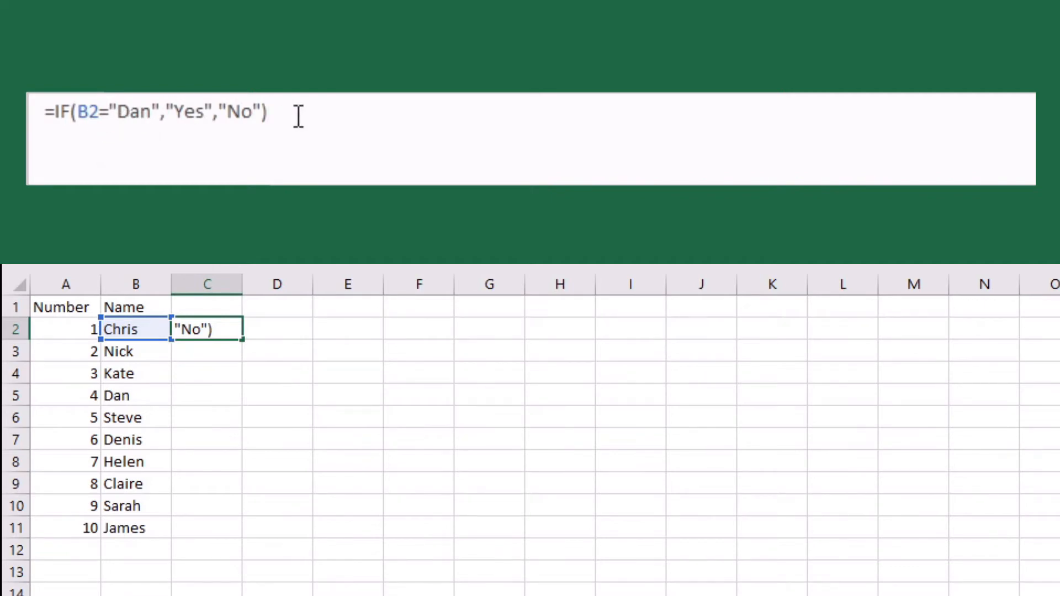
pyautogui.press('Return')
# Copy the IF formula from C2 down through C11 and check the result in C5
pyautogui.click(210, 337)
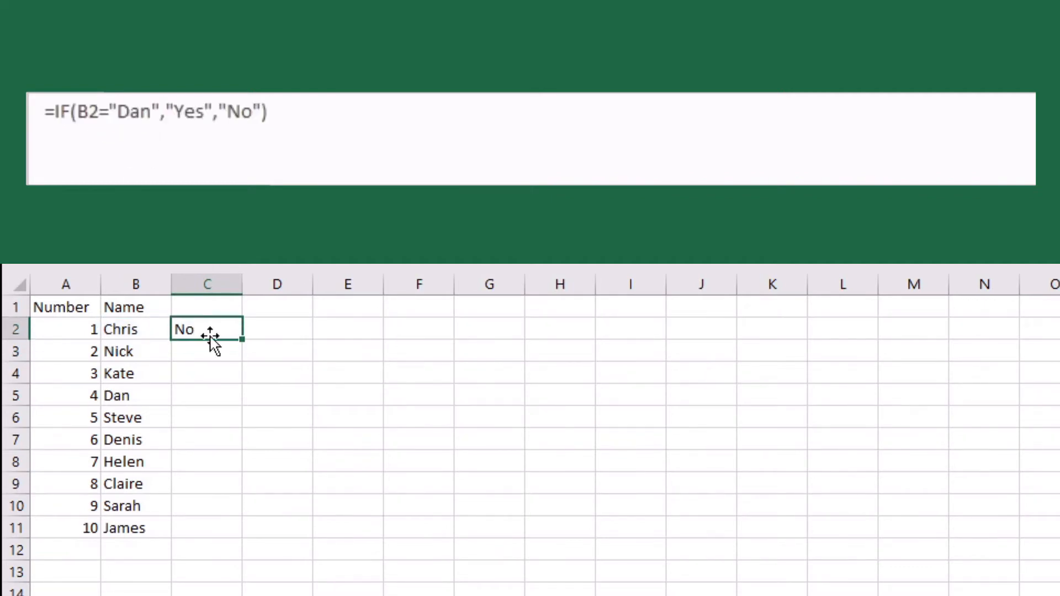
pyautogui.moveTo(242, 339); pyautogui.dragTo(232, 536)
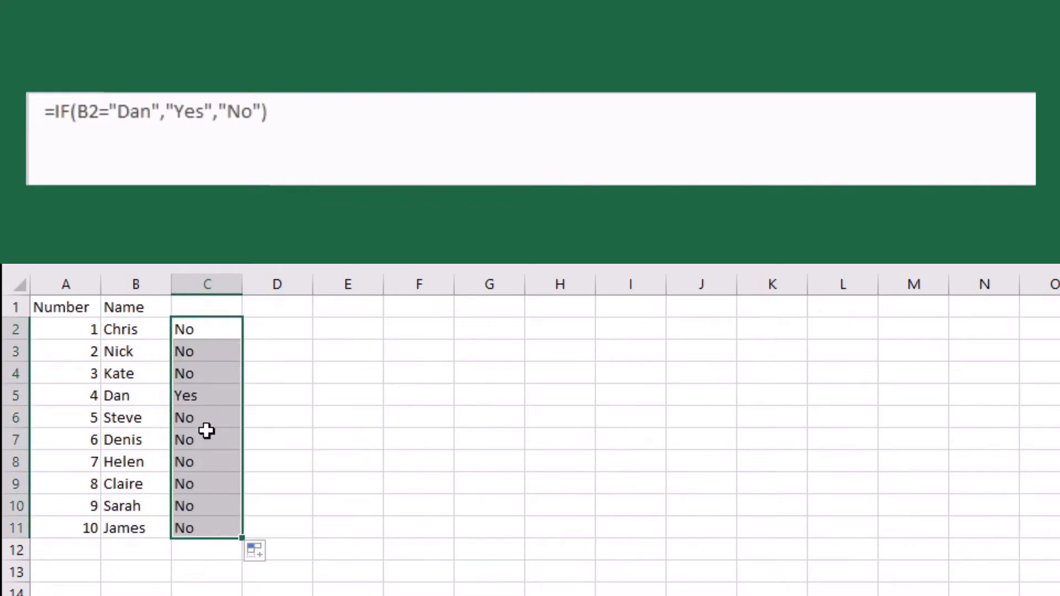
pyautogui.click(207, 394)
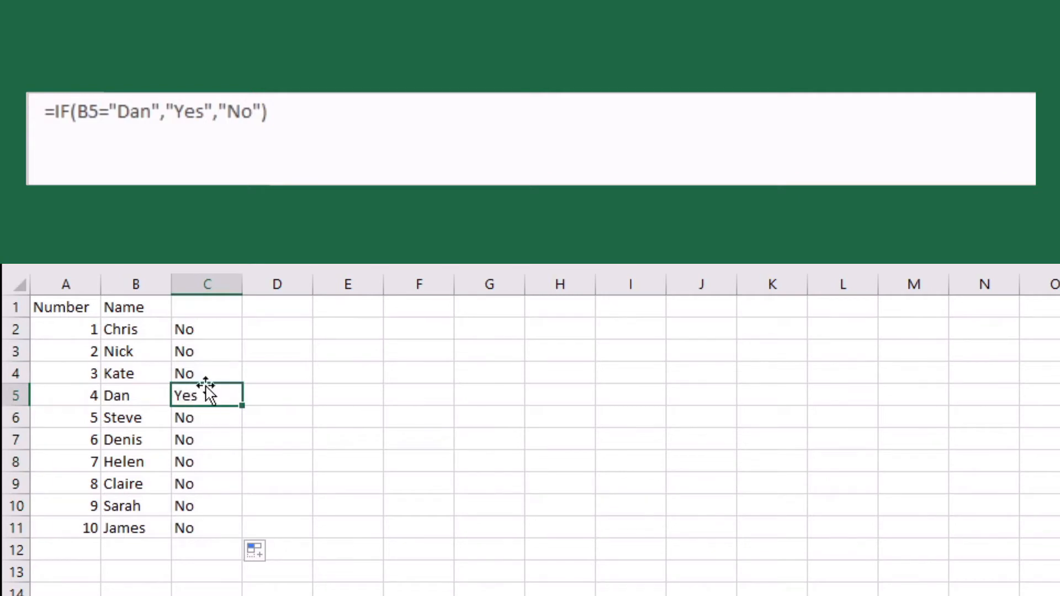
# Examine the copied IF formulas in column C row by row against the names in column B
pyautogui.moveTo(190, 331); pyautogui.dragTo(190, 529)
pyautogui.click(187, 565)
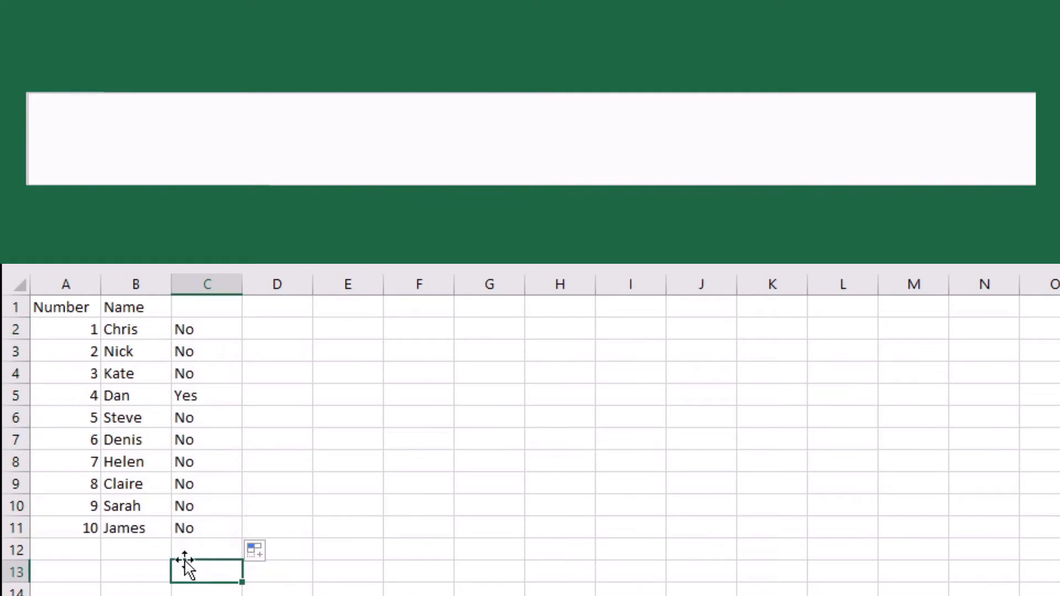
pyautogui.click(193, 484)
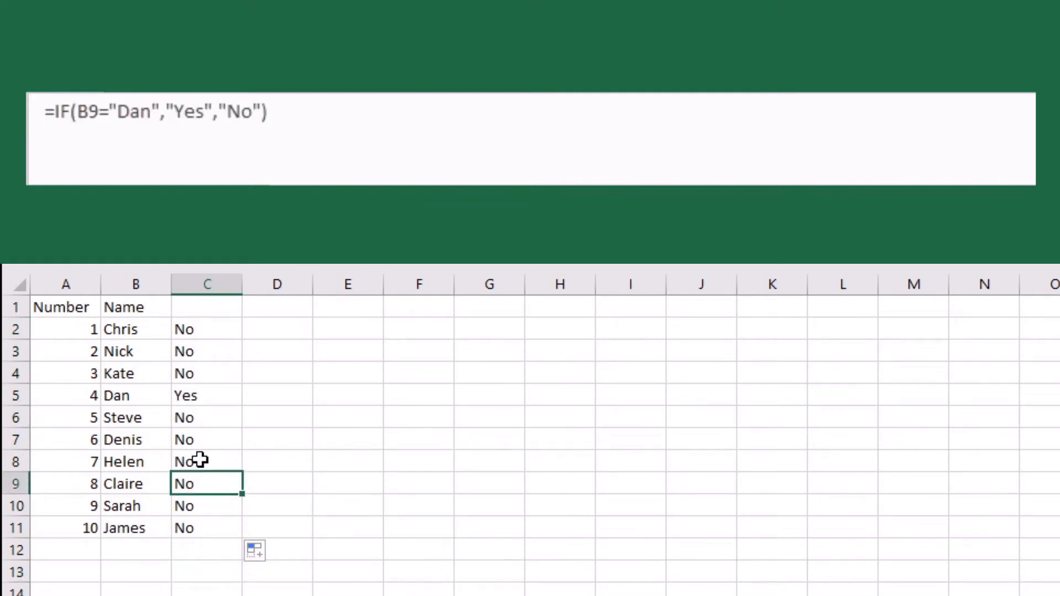
pyautogui.click(197, 351)
pyautogui.click(200, 375)
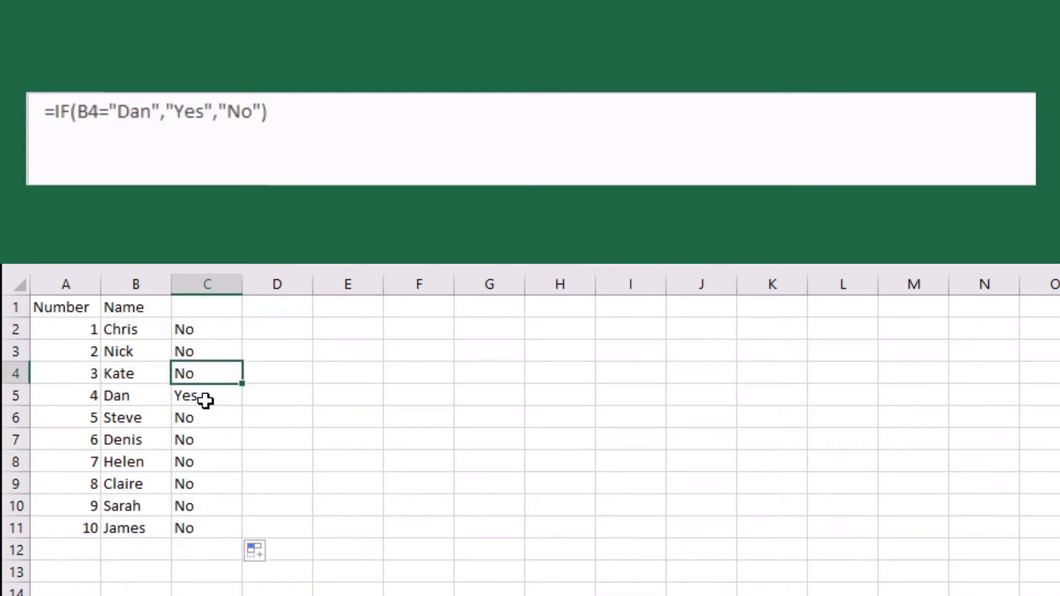
pyautogui.click(205, 396)
pyautogui.click(206, 420)
pyautogui.click(201, 441)
pyautogui.click(199, 463)
pyautogui.click(197, 484)
pyautogui.click(199, 507)
pyautogui.click(201, 526)
pyautogui.click(263, 440)
pyautogui.click(268, 401)
# Enter the heading "Example 1" in C1 and extend it into D1 as "Example 2"
pyautogui.click(197, 312)
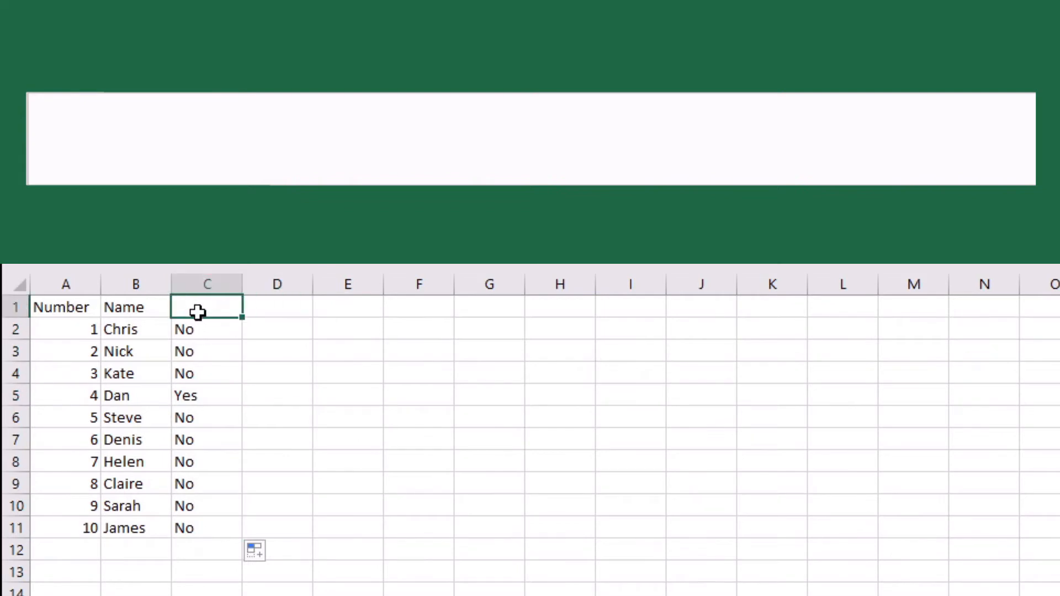
pyautogui.write('Example 1')
pyautogui.press('Return')
pyautogui.click(198, 312)
pyautogui.moveTo(251, 309); pyautogui.dragTo(276, 319)
pyautogui.click(227, 305)
pyautogui.click(276, 309)
# Autofit columns D and C to their headings and select cell D2
pyautogui.doubleClick(313, 283)
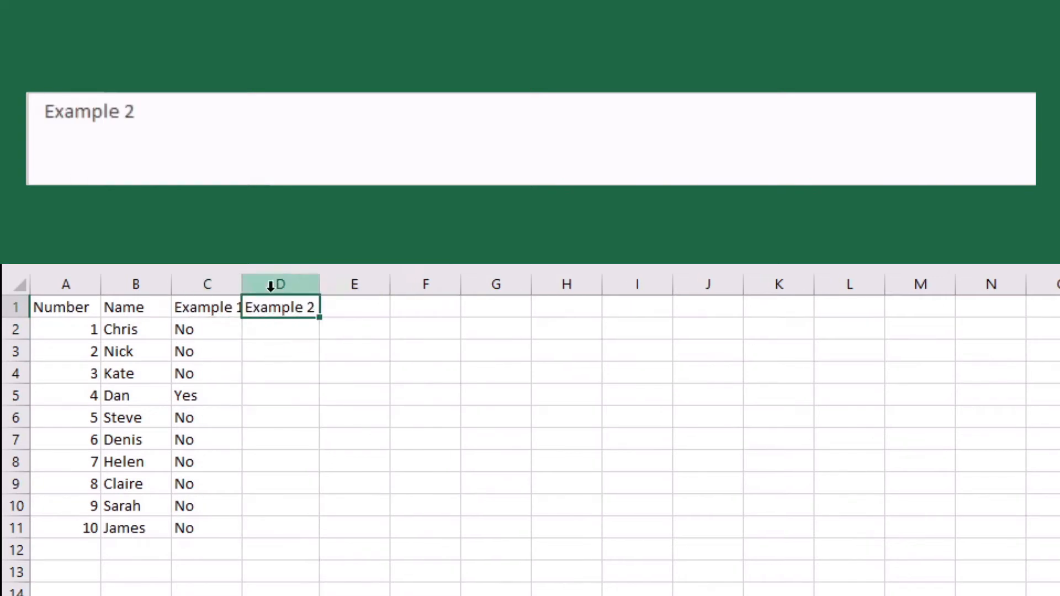
pyautogui.doubleClick(241, 284)
pyautogui.click(293, 379)
pyautogui.click(279, 333)
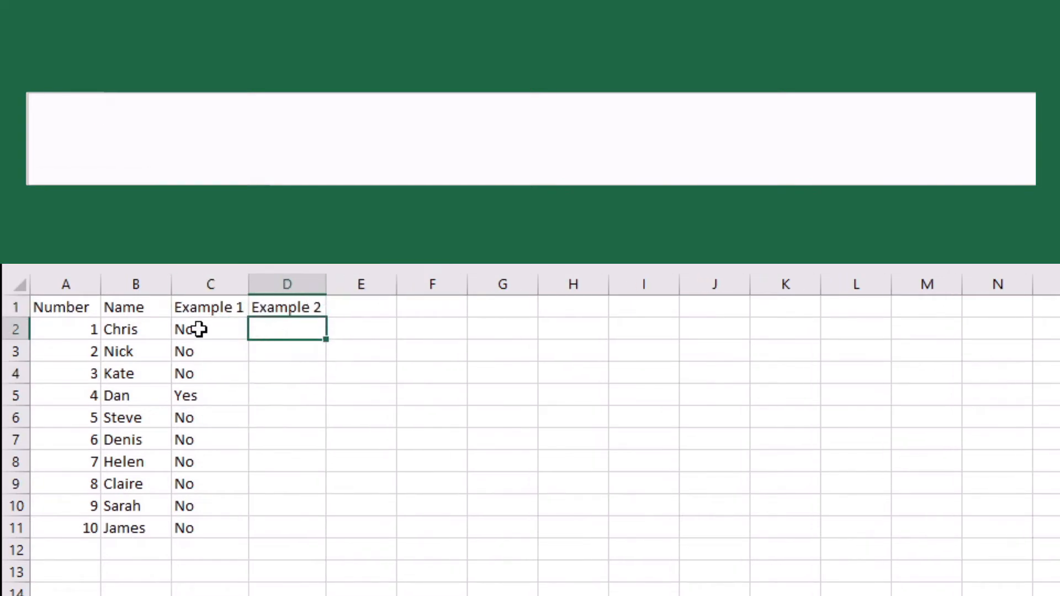
# Review the IF formula in C2, and enter =IF(A2>8,"Greater","Less Than 8") in D2
pyautogui.click(199, 329)
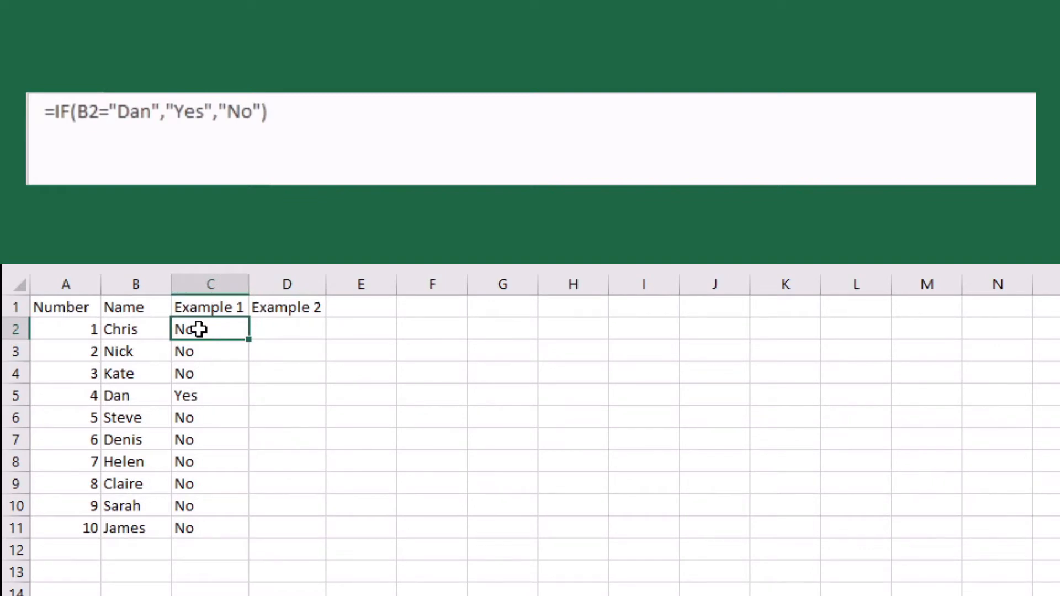
pyautogui.click(293, 329)
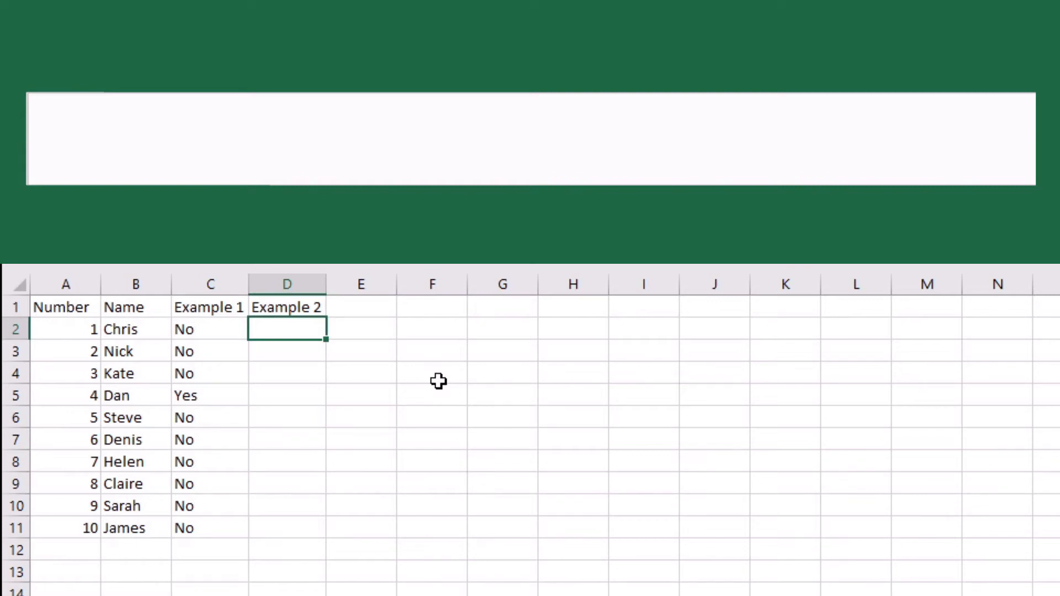
pyautogui.write('=if(')
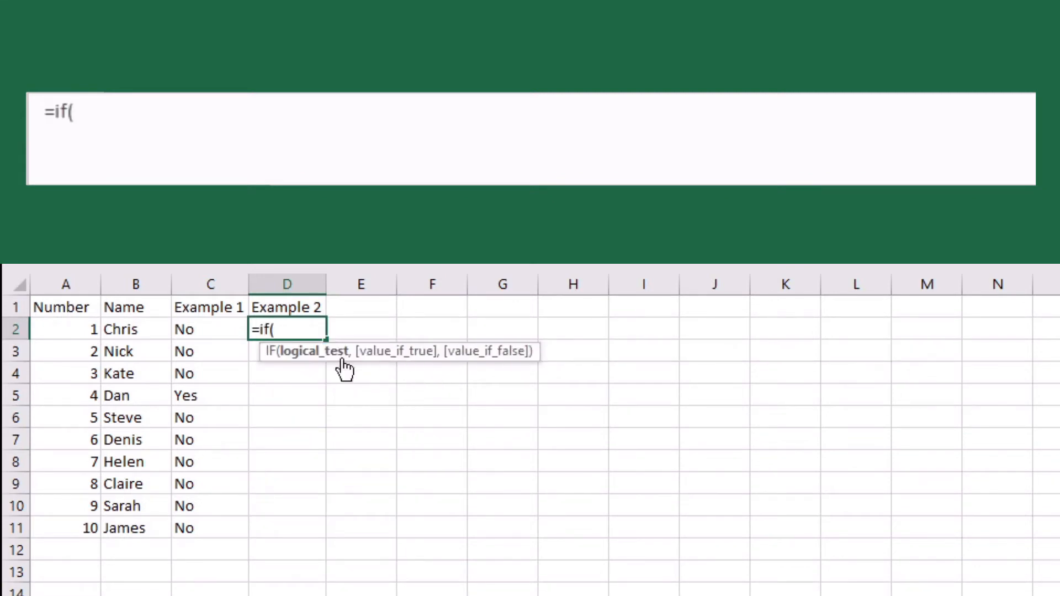
pyautogui.click(64, 329)
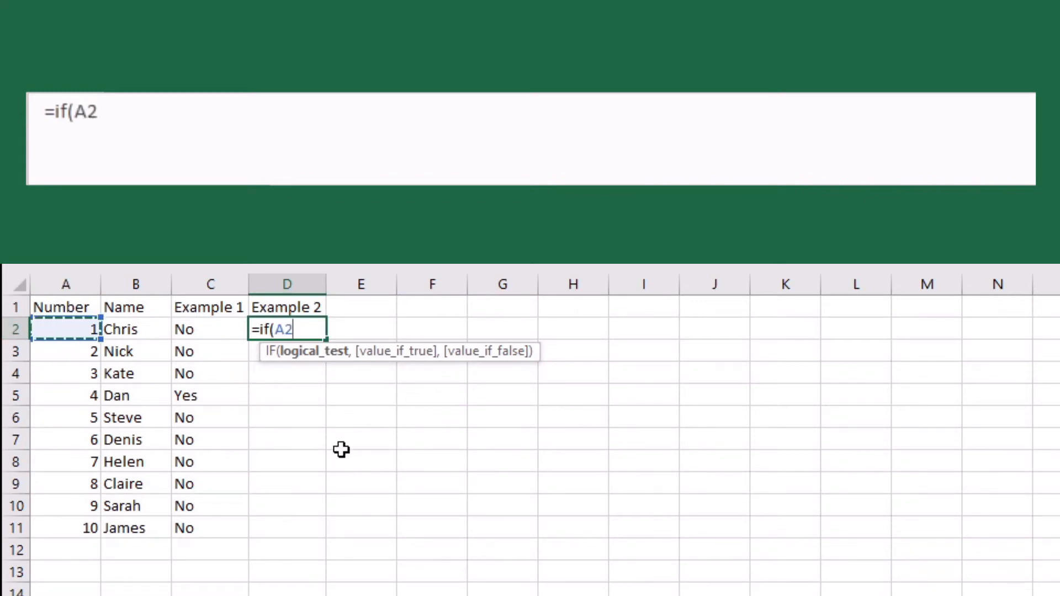
pyautogui.write('>8')
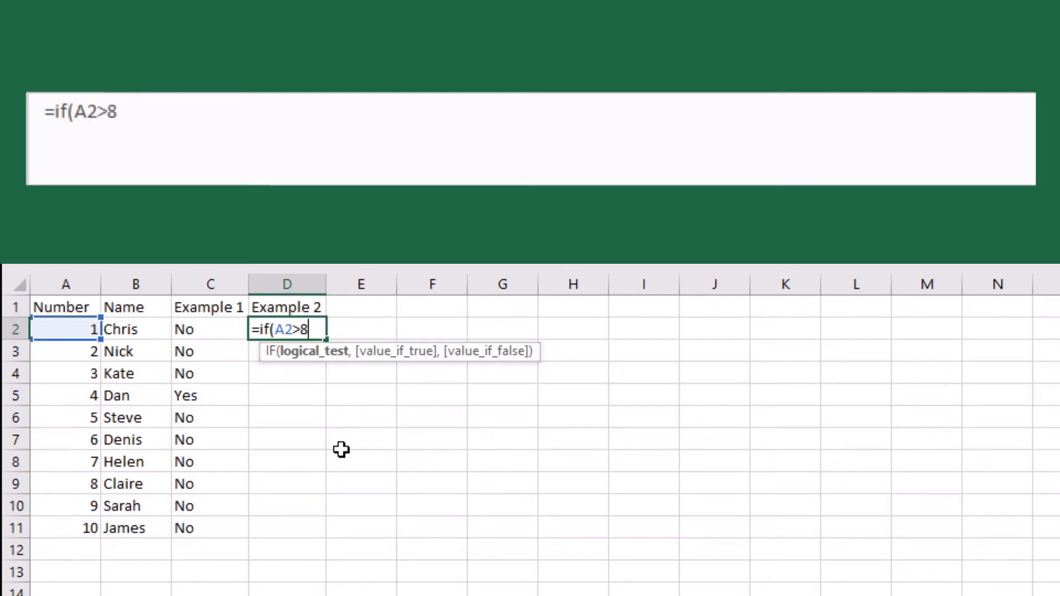
pyautogui.write(',')
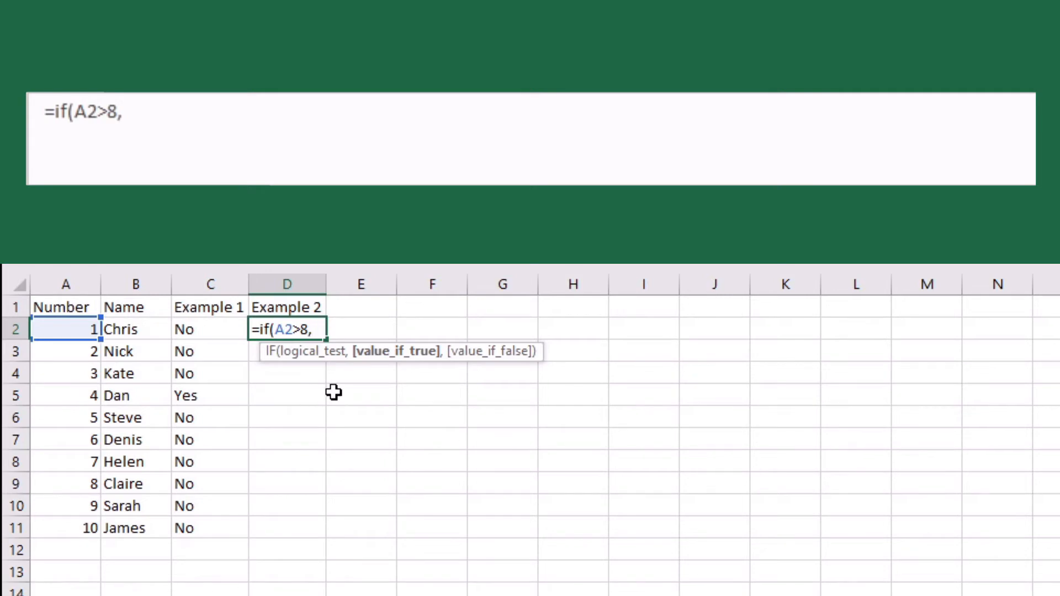
pyautogui.write('"Great')
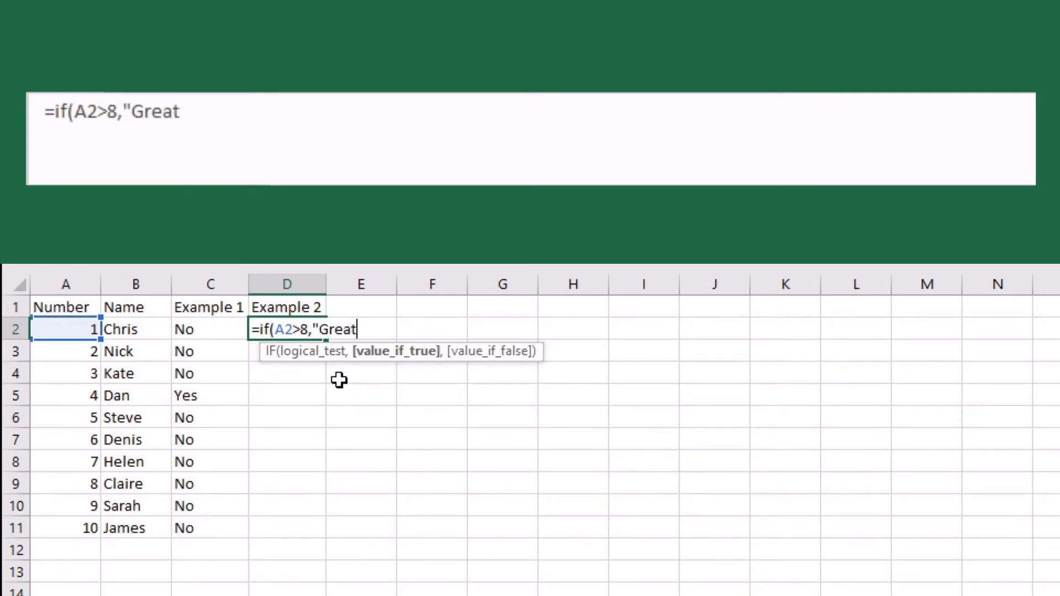
pyautogui.write('er",')
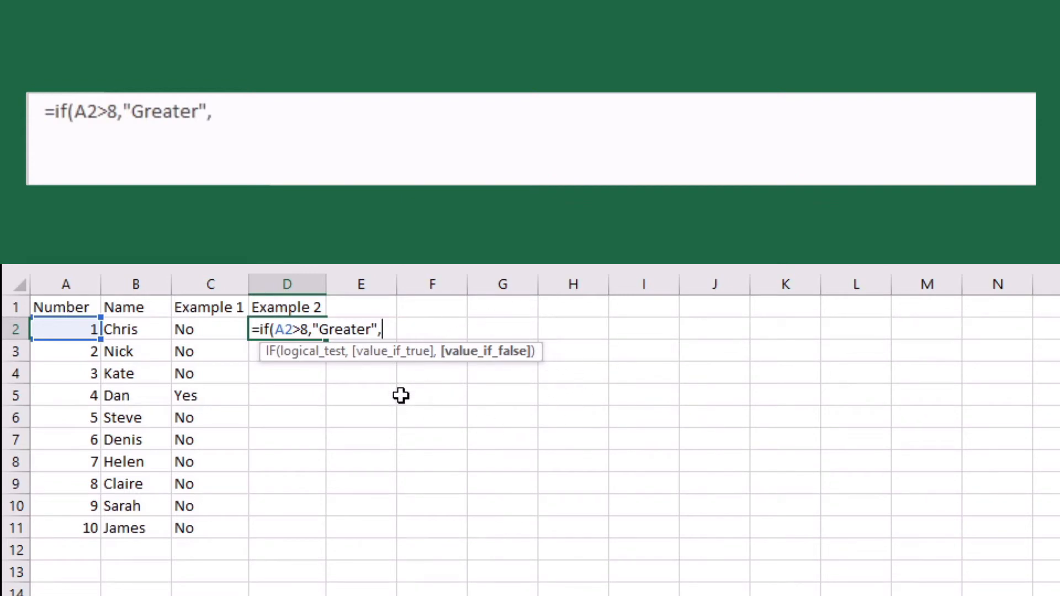
pyautogui.write('"')
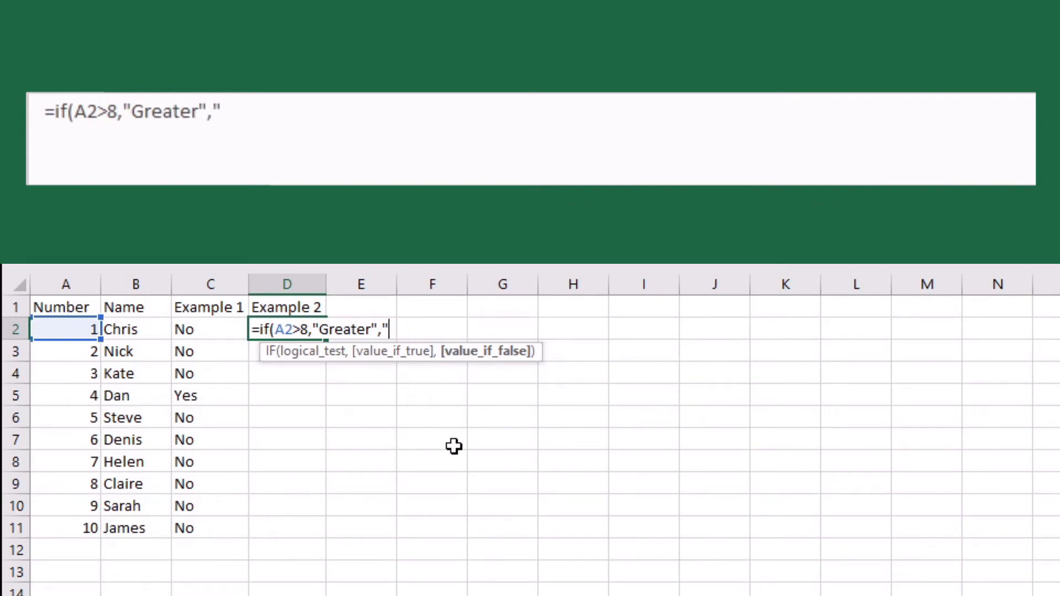
pyautogui.write('Less Than')
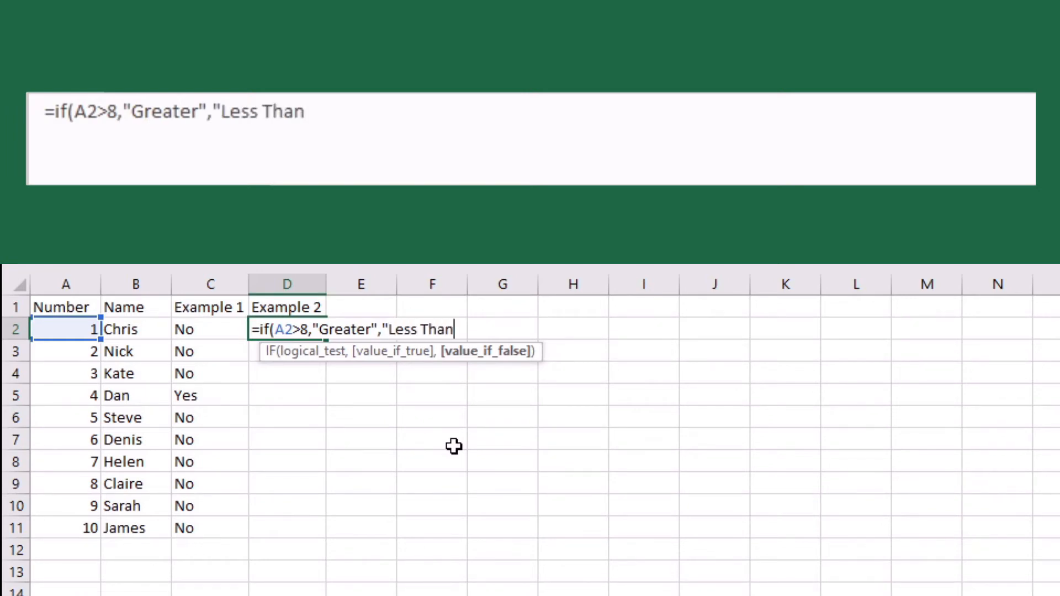
pyautogui.write(' 8")')
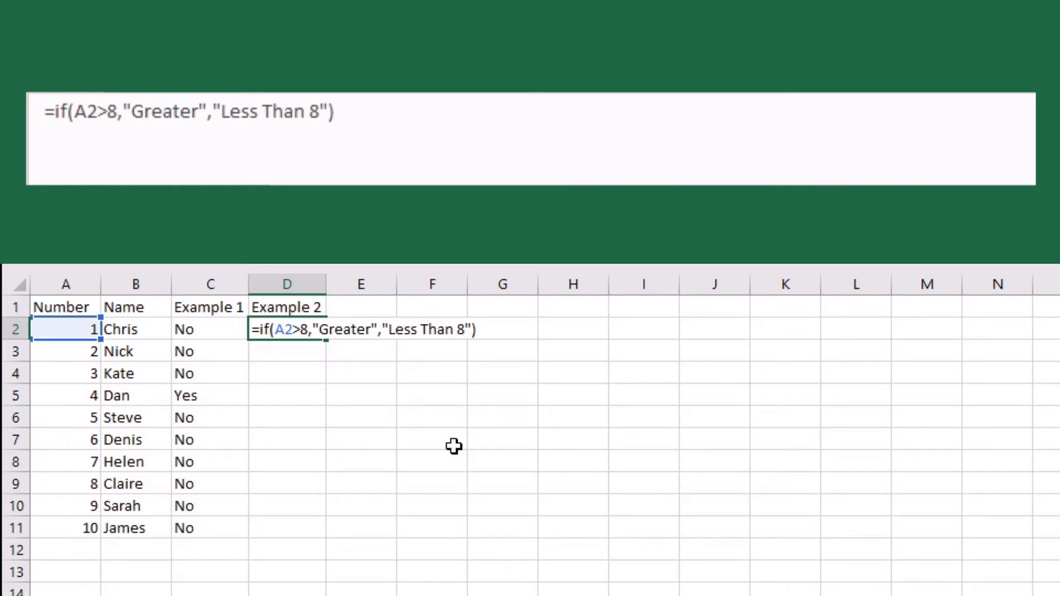
pyautogui.press('Return')
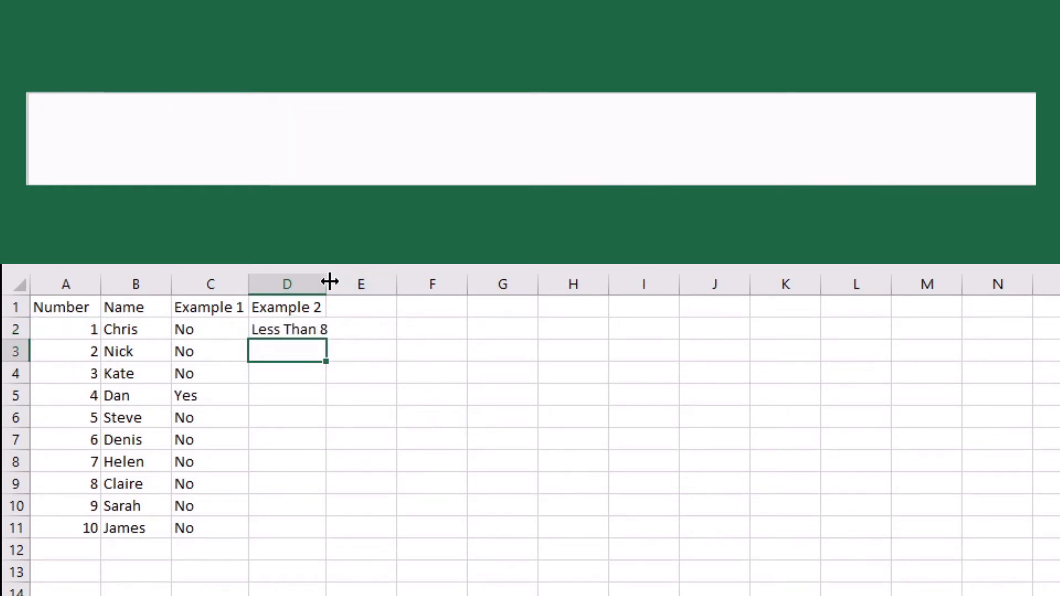
# Autofit column D and copy the IF formula from D2 down through D11
pyautogui.doubleClick(329, 282)
pyautogui.click(318, 328)
pyautogui.moveTo(336, 343); pyautogui.dragTo(298, 543)
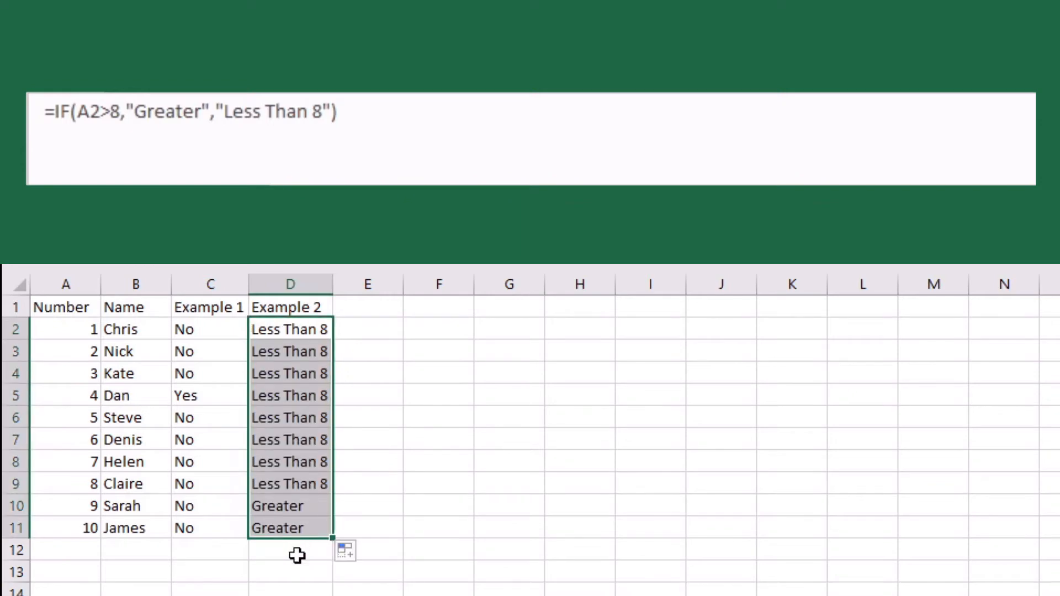
# Check the copied formulas in D10 and D11 and compare the formulas in C2 and D2
pyautogui.click(308, 508)
pyautogui.click(303, 529)
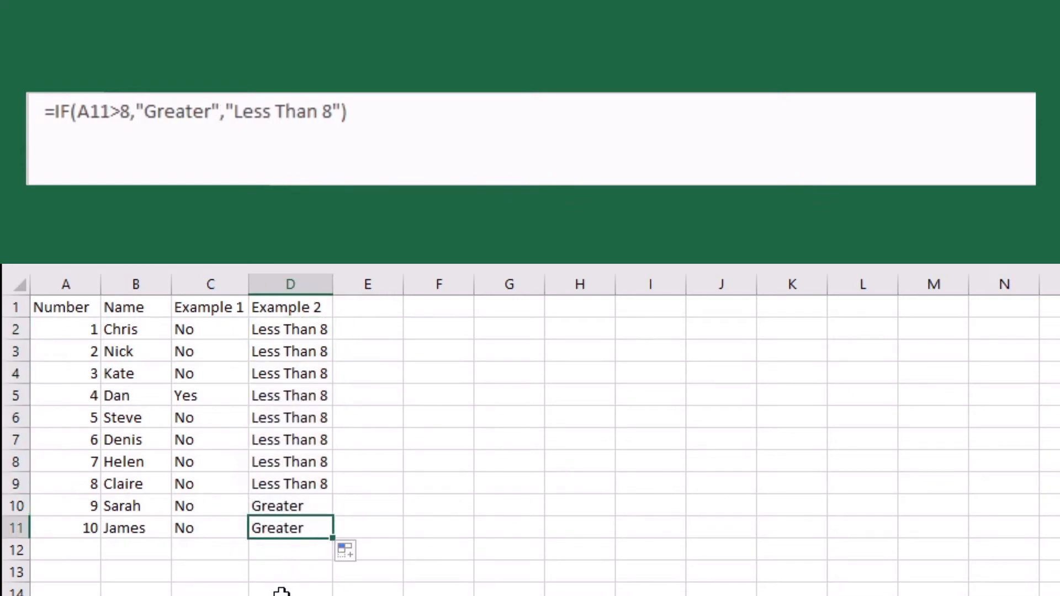
pyautogui.click(350, 477)
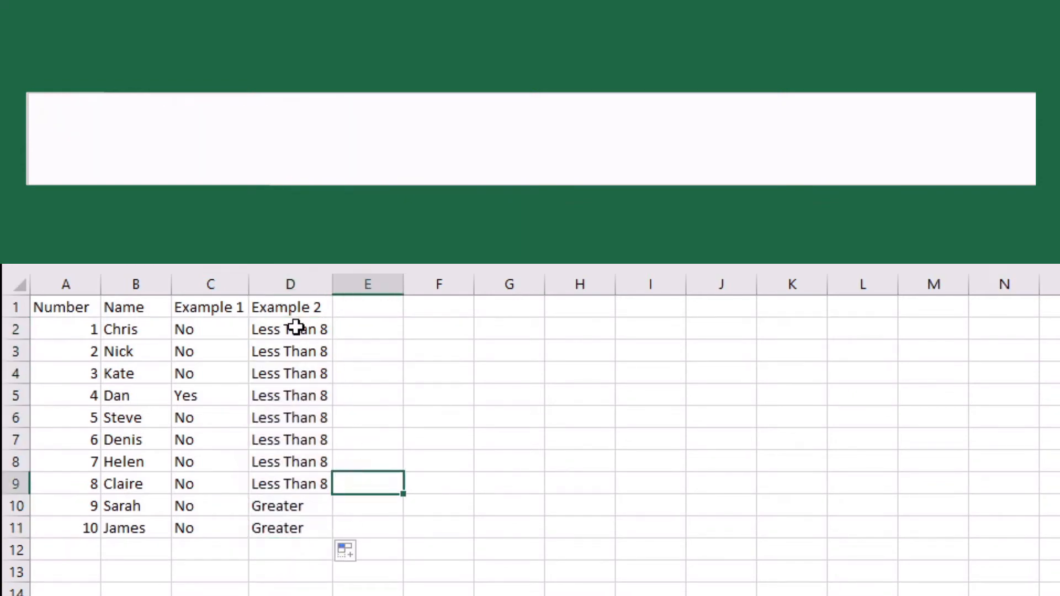
pyautogui.click(291, 327)
pyautogui.click(222, 329)
pyautogui.click(283, 328)
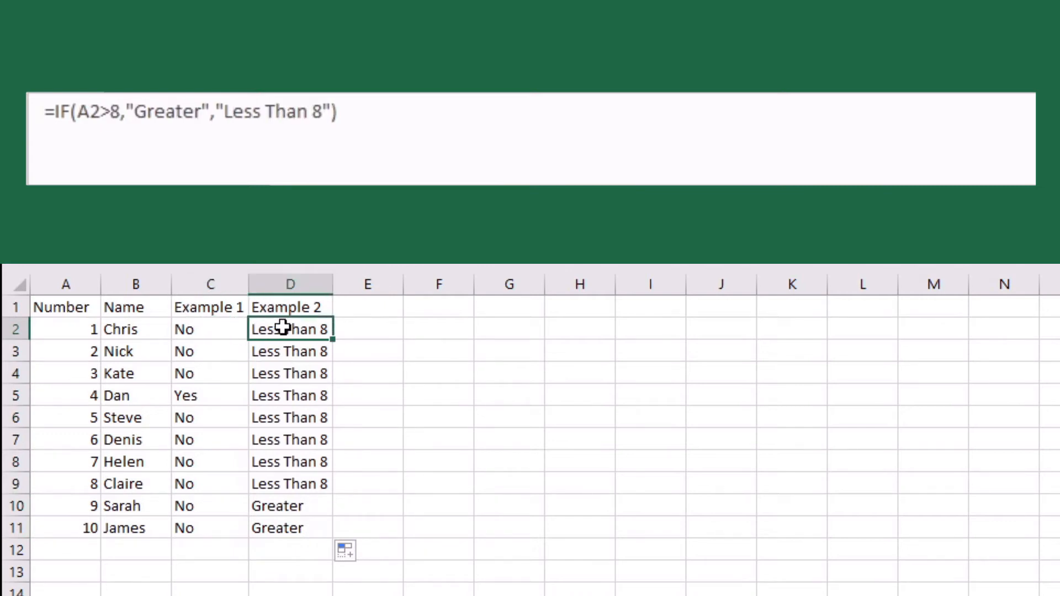
pyautogui.click(371, 324)
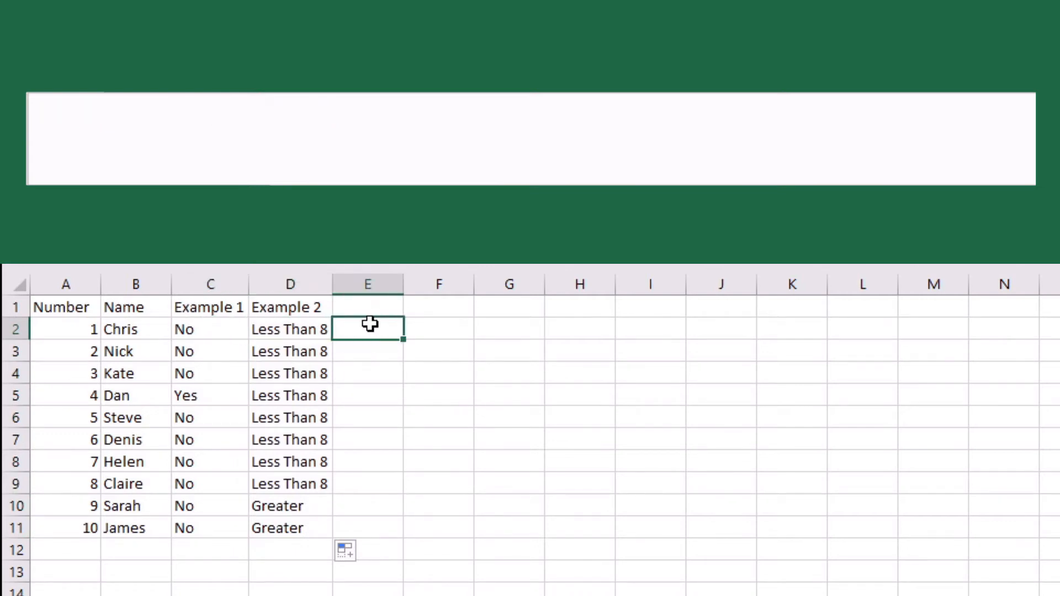
# Extend the heading series from D1 into E1 as "Example 3" and select cell E2
pyautogui.click(317, 306)
pyautogui.moveTo(333, 317); pyautogui.dragTo(371, 301)
pyautogui.click(362, 329)
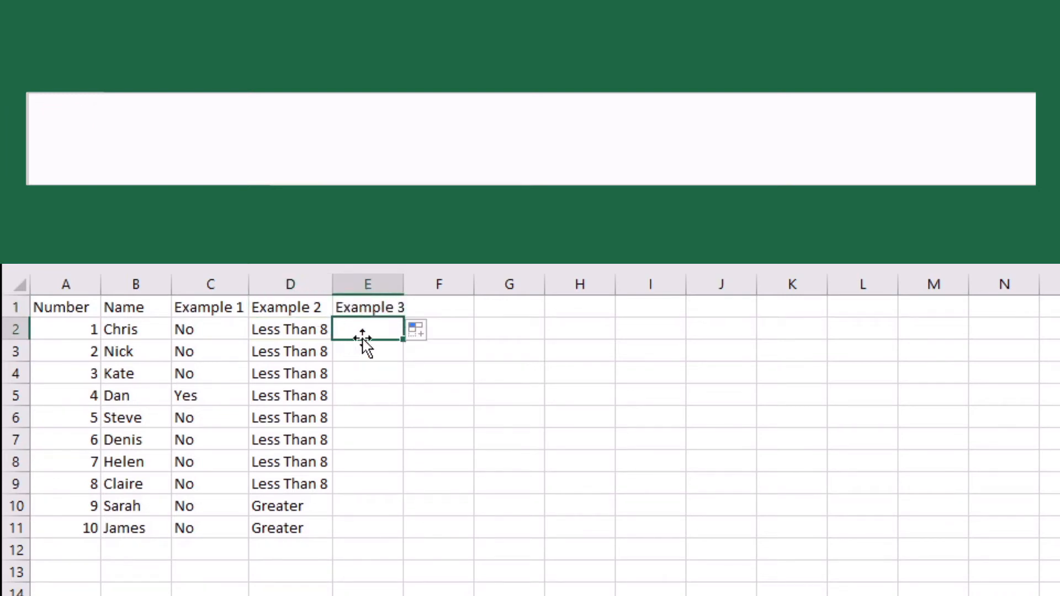
# Enter an IF formula in E2 testing B2 against the literal name found in B5, with both result arguments empty, and copy it down through E11
pyautogui.write('=if(')
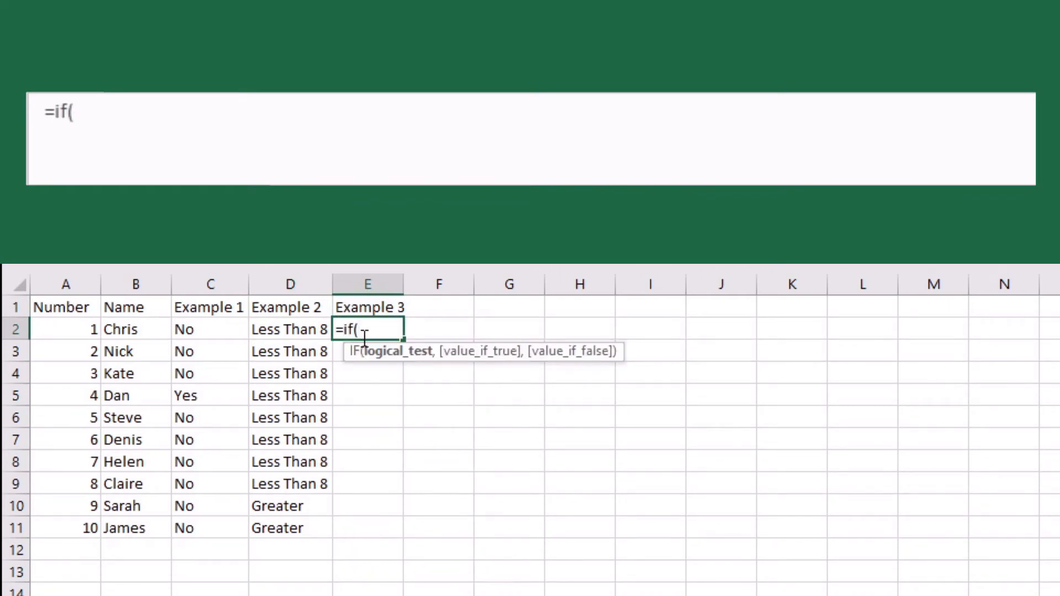
pyautogui.click(135, 330)
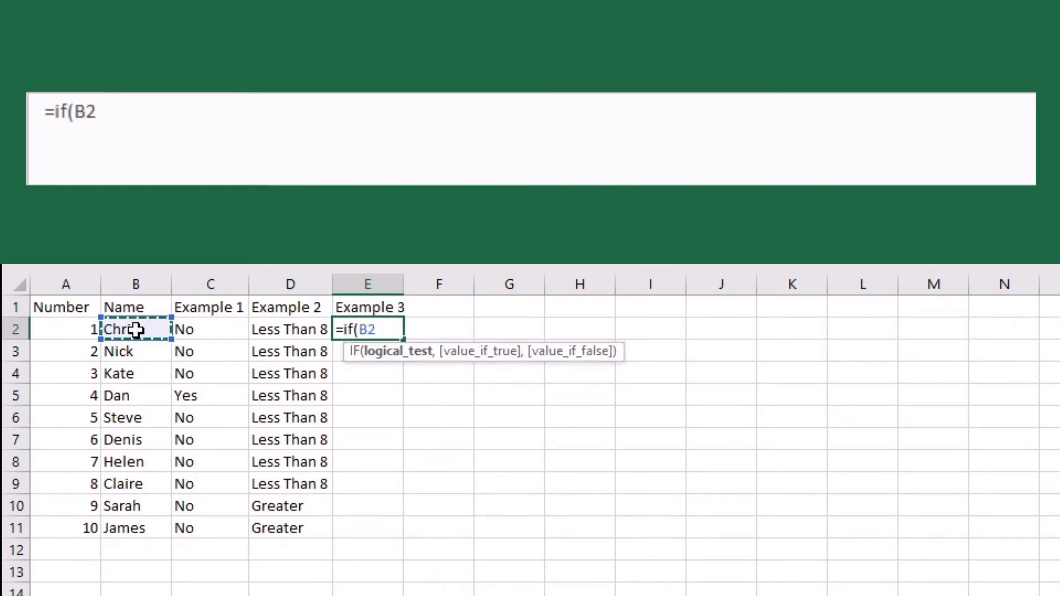
pyautogui.write('="Dan"')
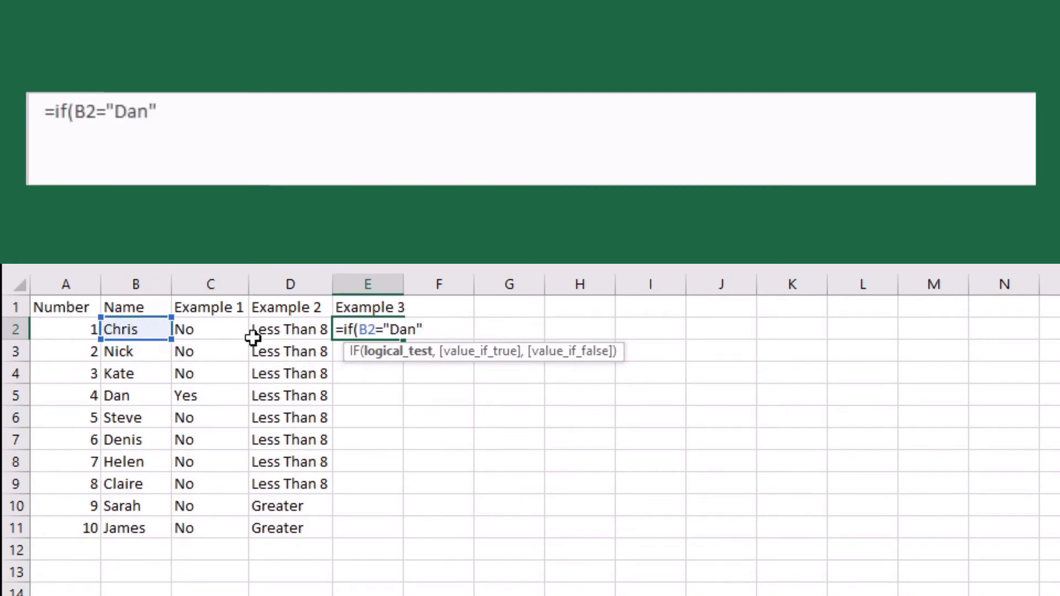
pyautogui.write(',')
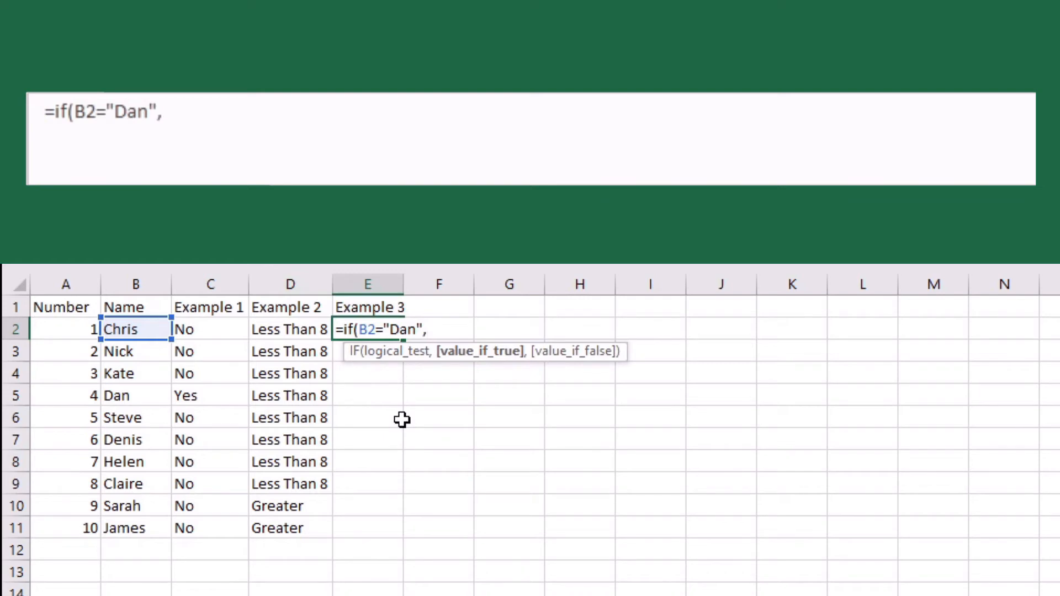
pyautogui.write(',')
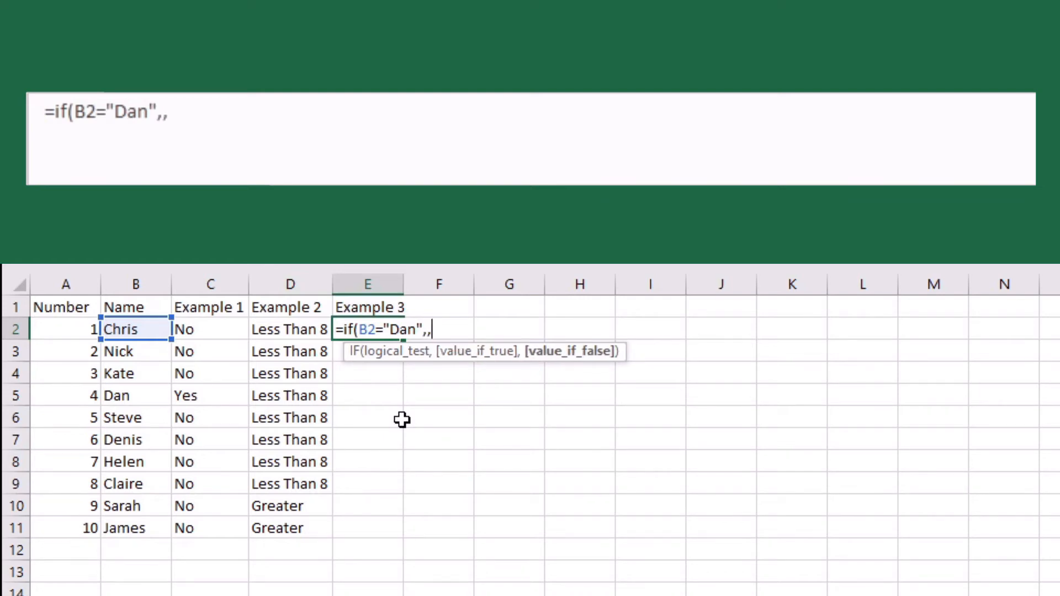
pyautogui.press('Return')
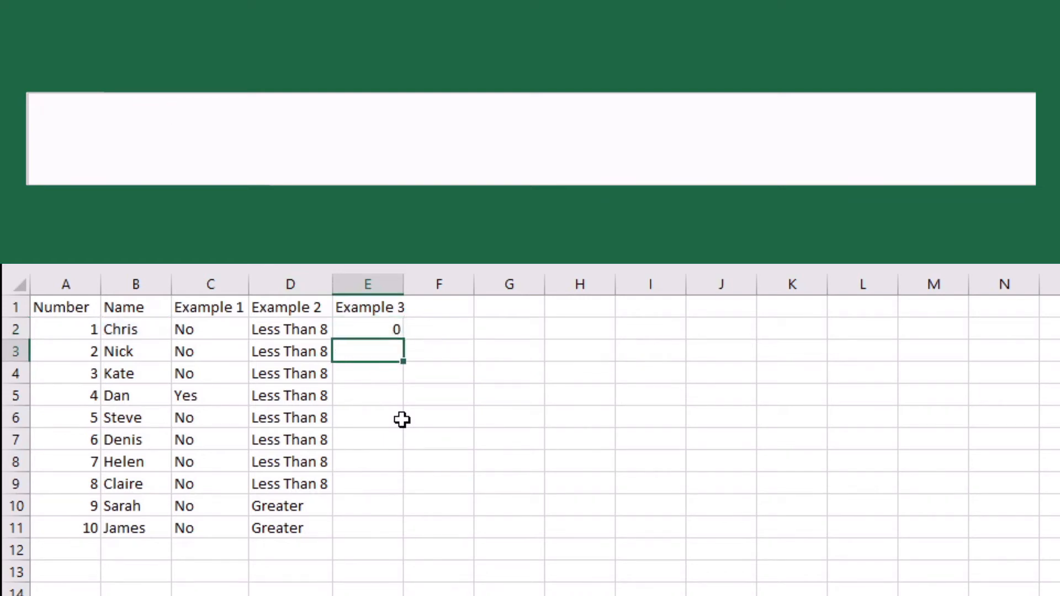
pyautogui.click(397, 329)
pyautogui.moveTo(403, 339); pyautogui.dragTo(387, 541)
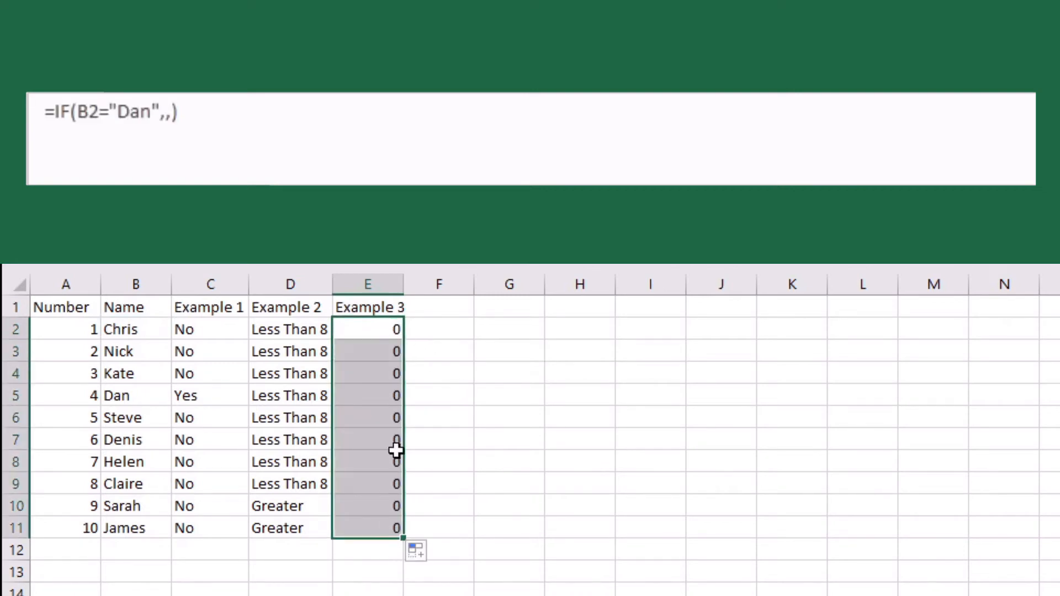
# Fill in TRUE and FALSE as the two result arguments of the IF formula in E2 and copy it down through E11
pyautogui.click(374, 332)
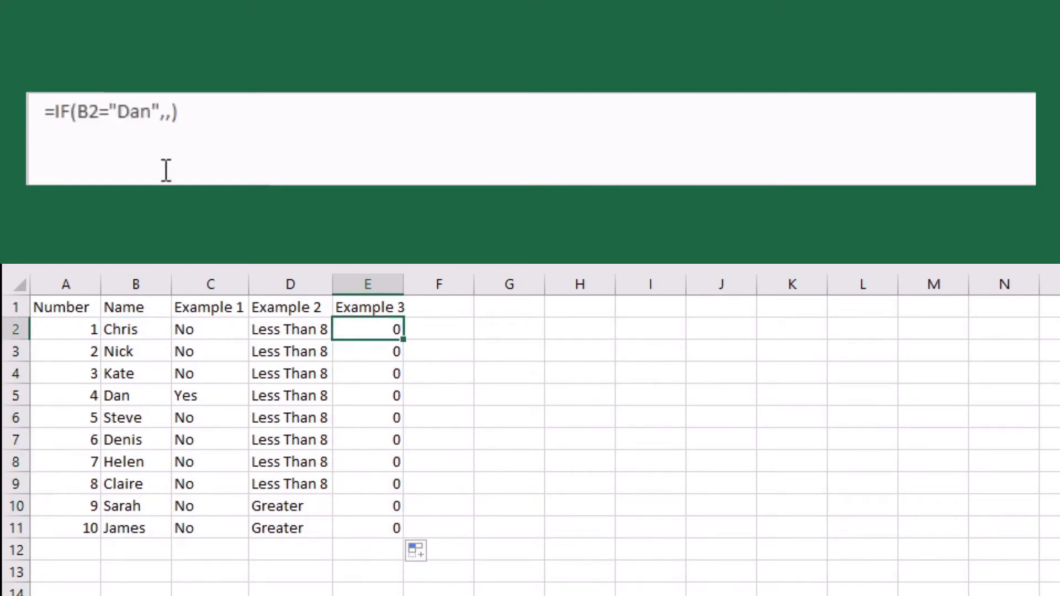
pyautogui.click(165, 113)
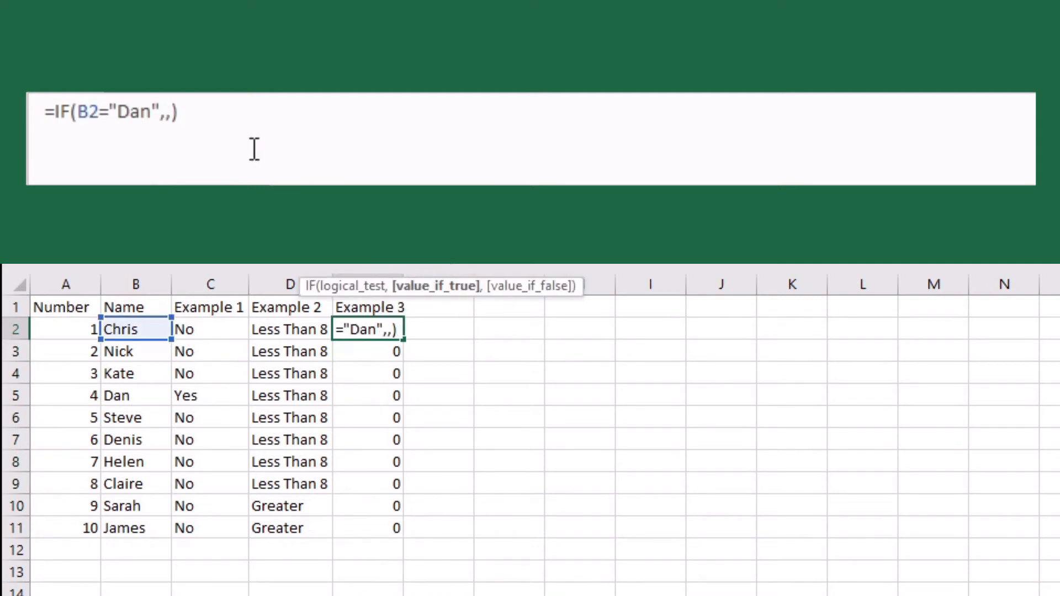
pyautogui.write('truw')
pyautogui.press('BackSpace')
pyautogui.write('e')
pyautogui.click(211, 111)
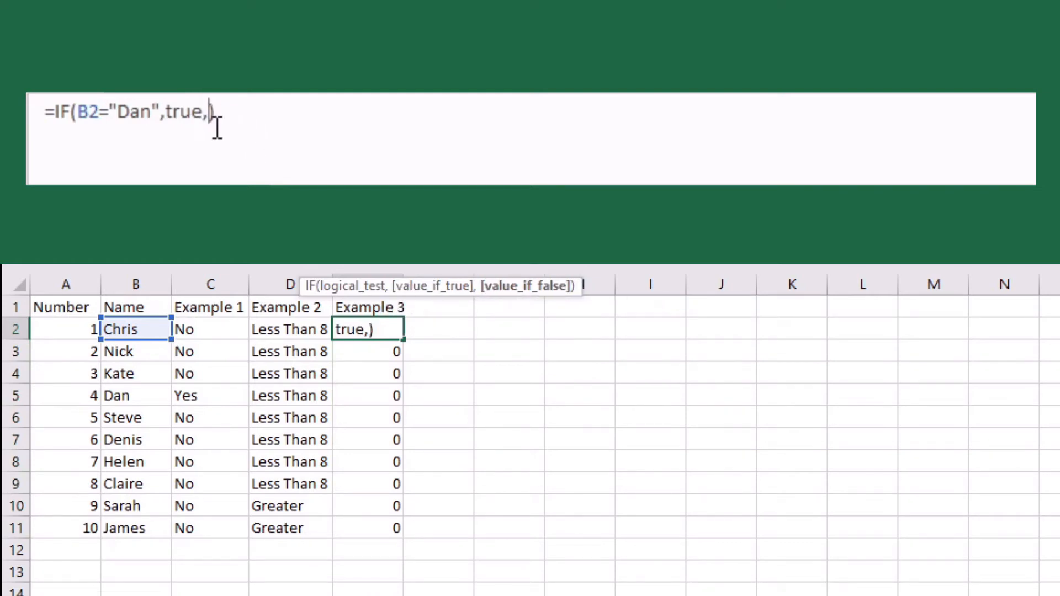
pyautogui.write('fa')
pyautogui.write('lse')
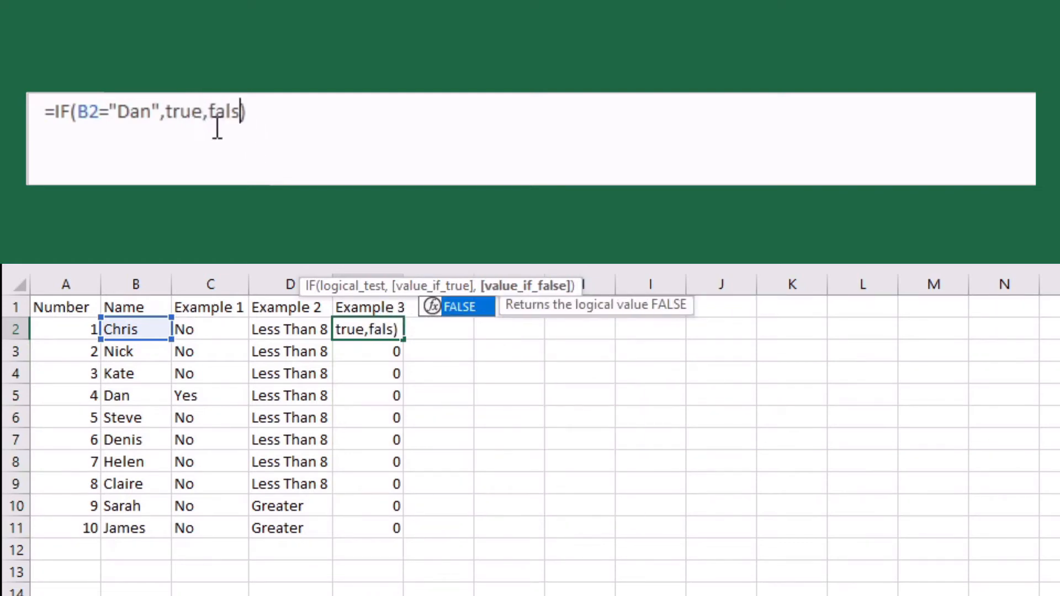
pyautogui.press('Return')
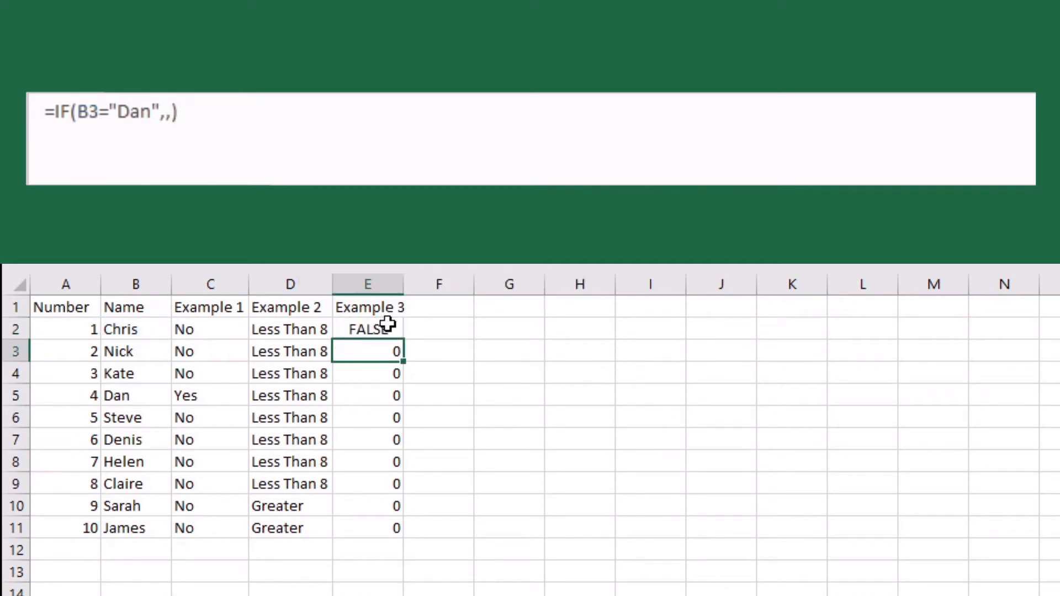
pyautogui.click(392, 331)
pyautogui.moveTo(407, 346); pyautogui.dragTo(384, 541)
# Examine the copied IF formulas and their TRUE or FALSE results in column E against the names in column B
pyautogui.click(378, 352)
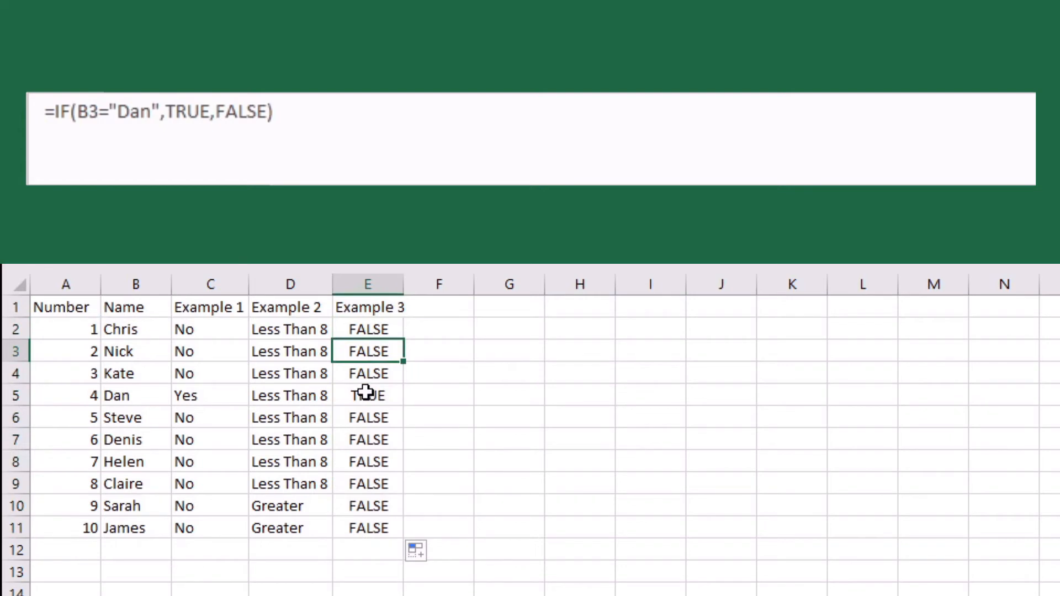
pyautogui.click(366, 393)
pyautogui.click(430, 397)
pyautogui.click(387, 375)
pyautogui.click(391, 436)
pyautogui.click(376, 367)
pyautogui.click(379, 440)
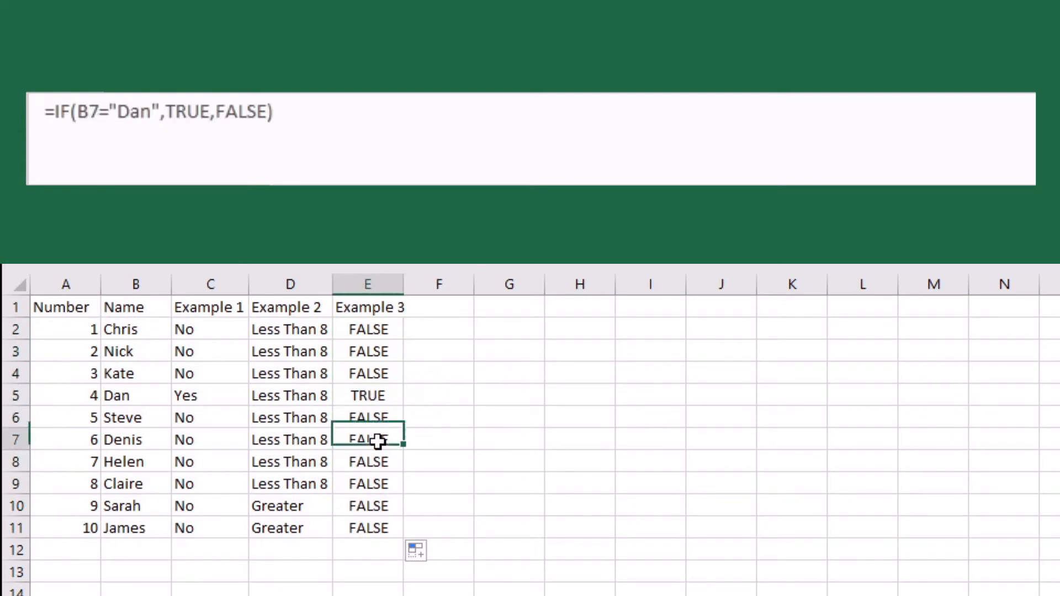
pyautogui.click(359, 326)
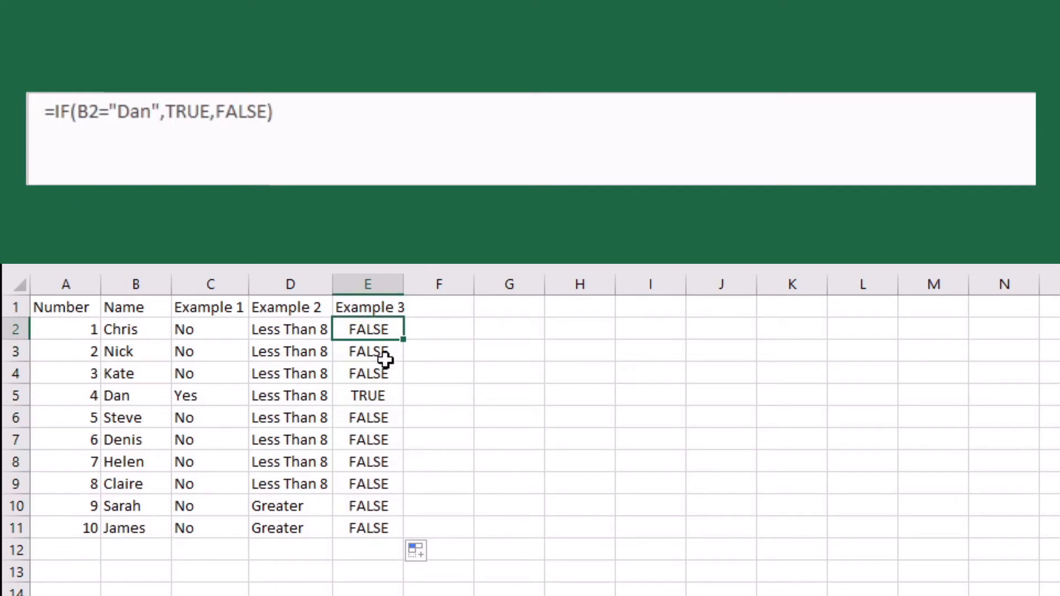
pyautogui.click(386, 401)
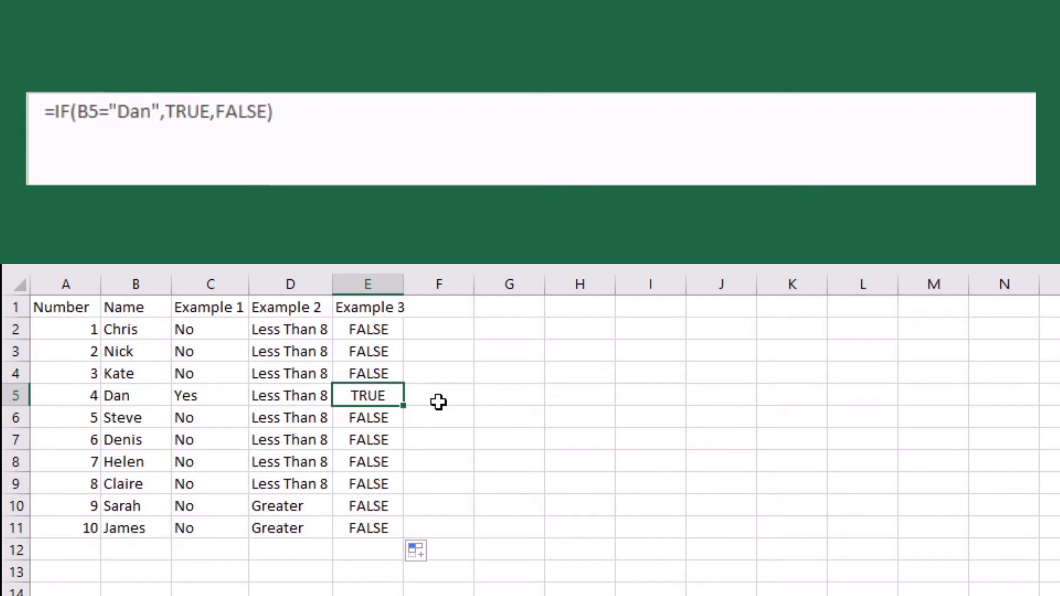
# Extend the heading series from E1 into F1 as "Example 4", with columns E and F fitted to their contents, and select cell F2
pyautogui.click(399, 307)
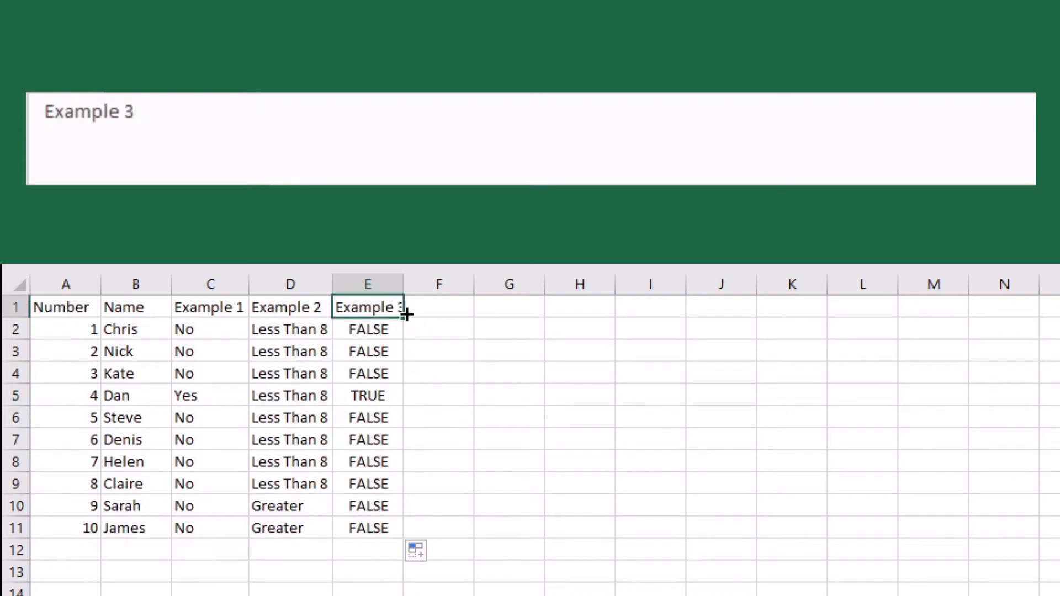
pyautogui.moveTo(406, 316); pyautogui.dragTo(441, 316)
pyautogui.click(450, 307)
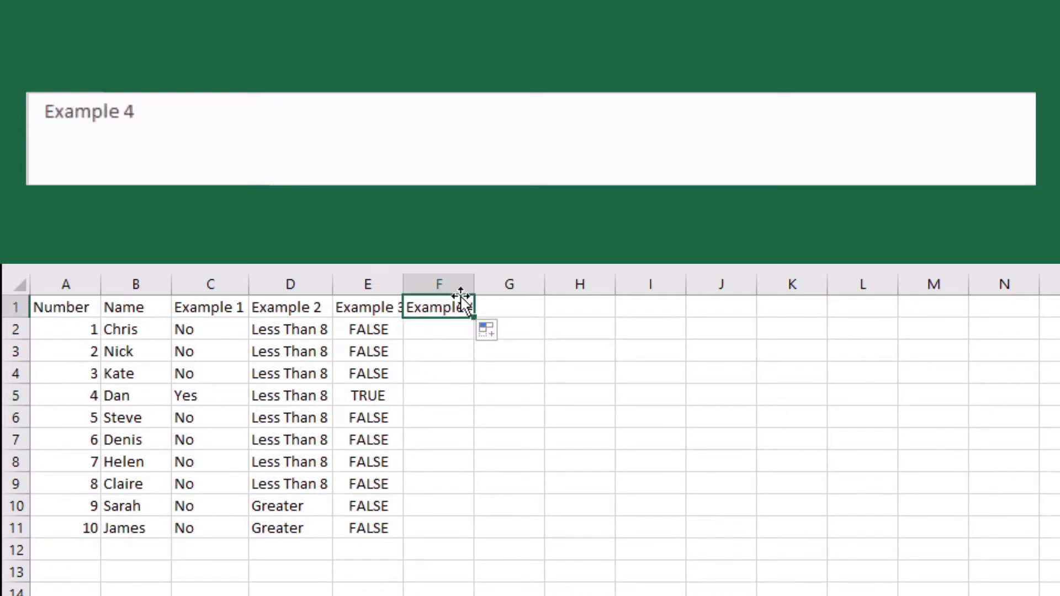
pyautogui.doubleClick(474, 286)
pyautogui.doubleClick(403, 287)
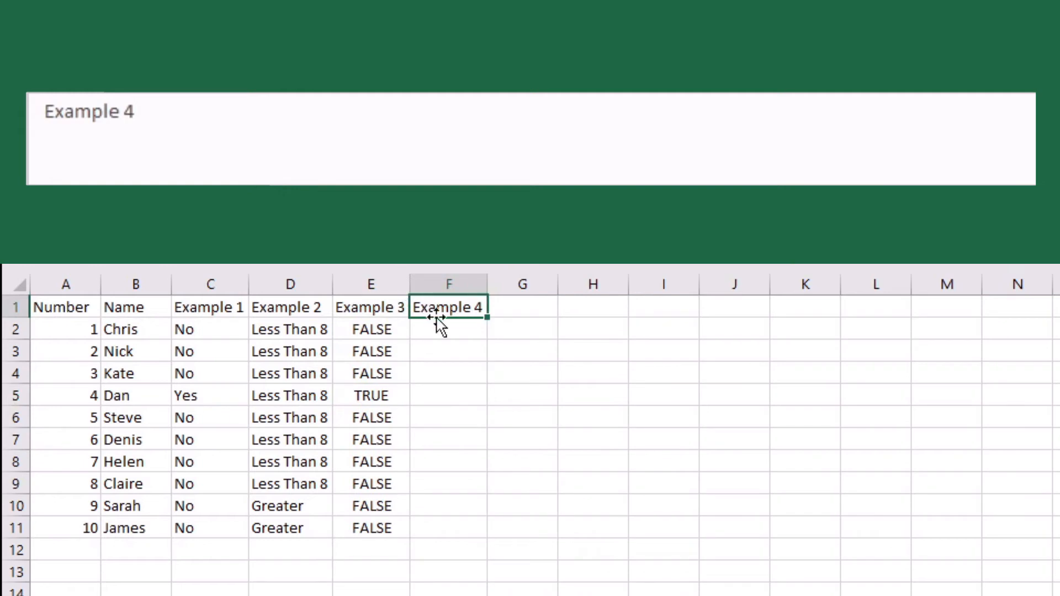
pyautogui.click(451, 336)
pyautogui.write('ifs(')
pyautogui.press('BackSpace')
pyautogui.press('BackSpace')
pyautogui.press('BackSpace')
pyautogui.press('BackSpace')
# Enter an IFS formula in F2 returning "Great" when B2 equals the literal name found in B5, and copy it down through F11
pyautogui.write('=ifs(')
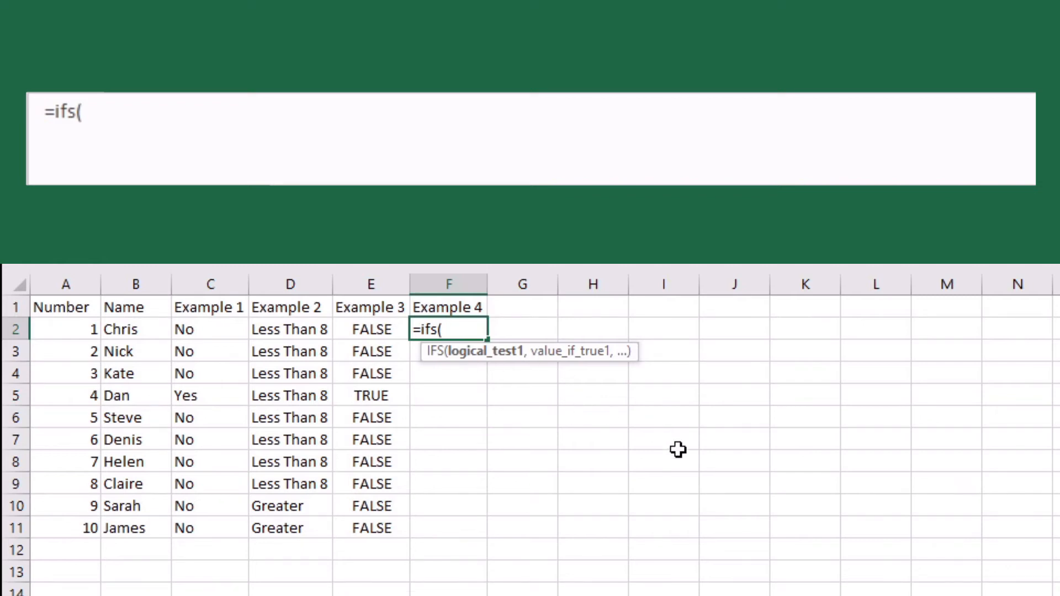
pyautogui.click(144, 327)
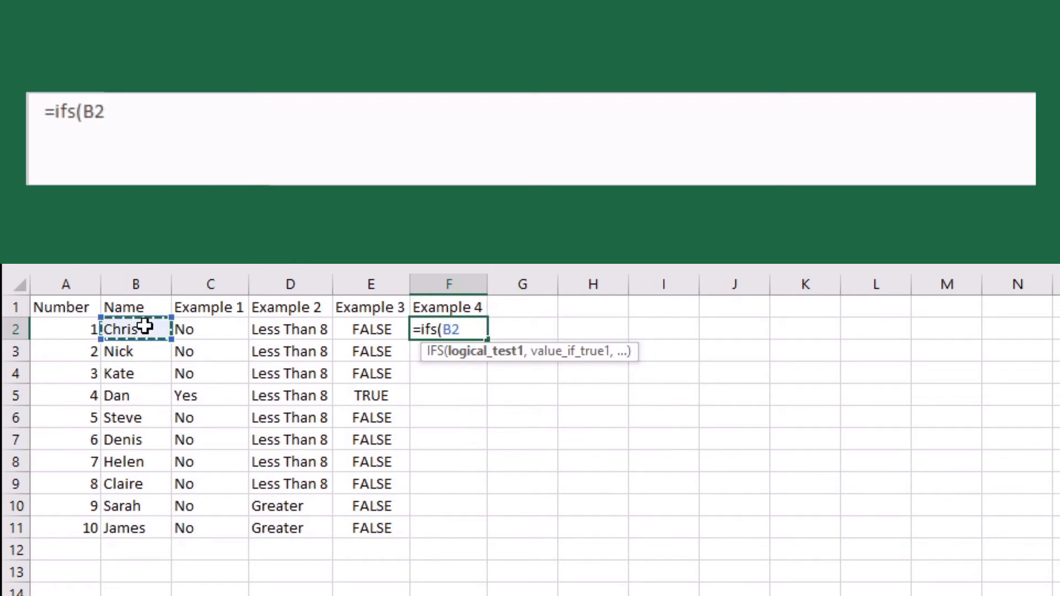
pyautogui.write('=')
pyautogui.write('"DAN')
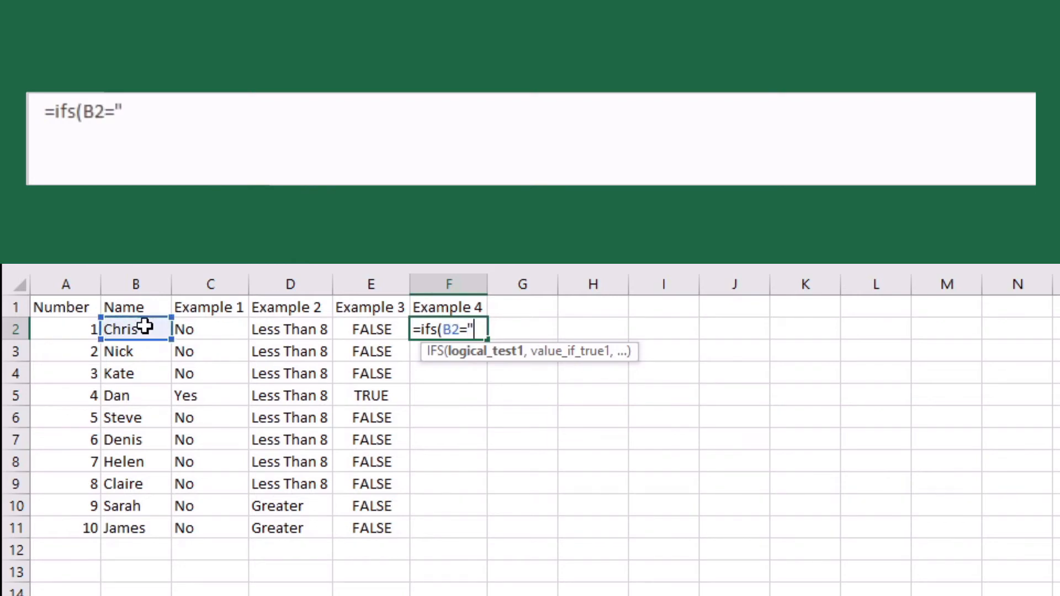
pyautogui.press('BackSpace')
pyautogui.press('BackSpace')
pyautogui.write('an",')
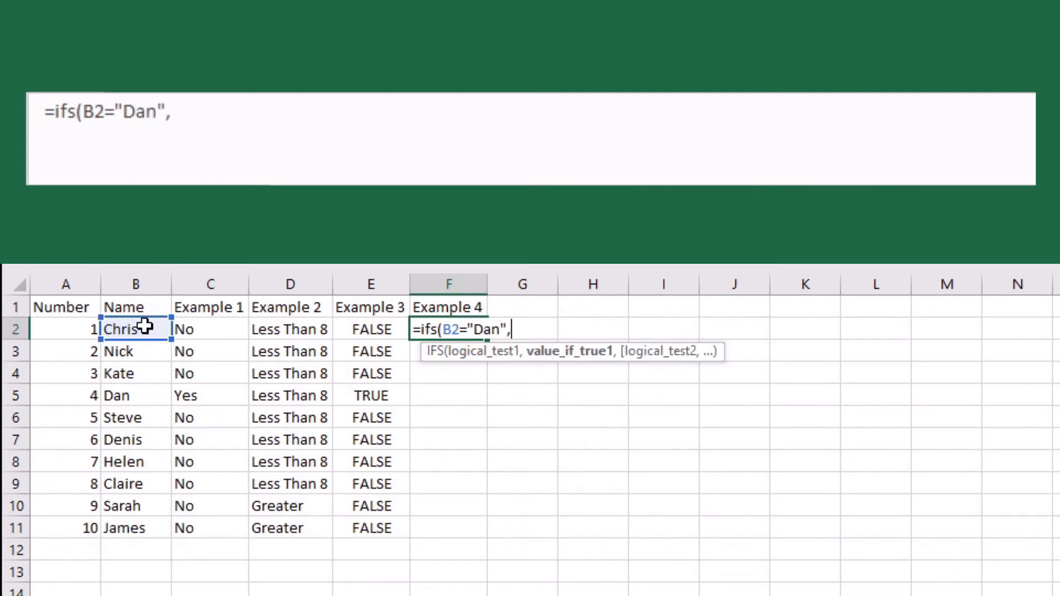
pyautogui.write('"Great"')
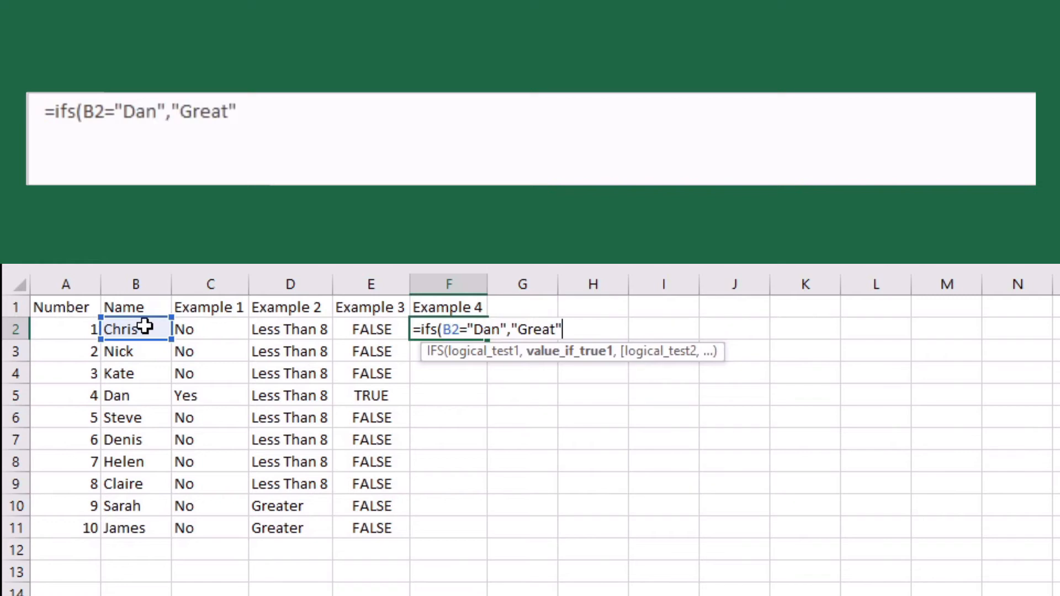
pyautogui.write(')')
pyautogui.press('Return')
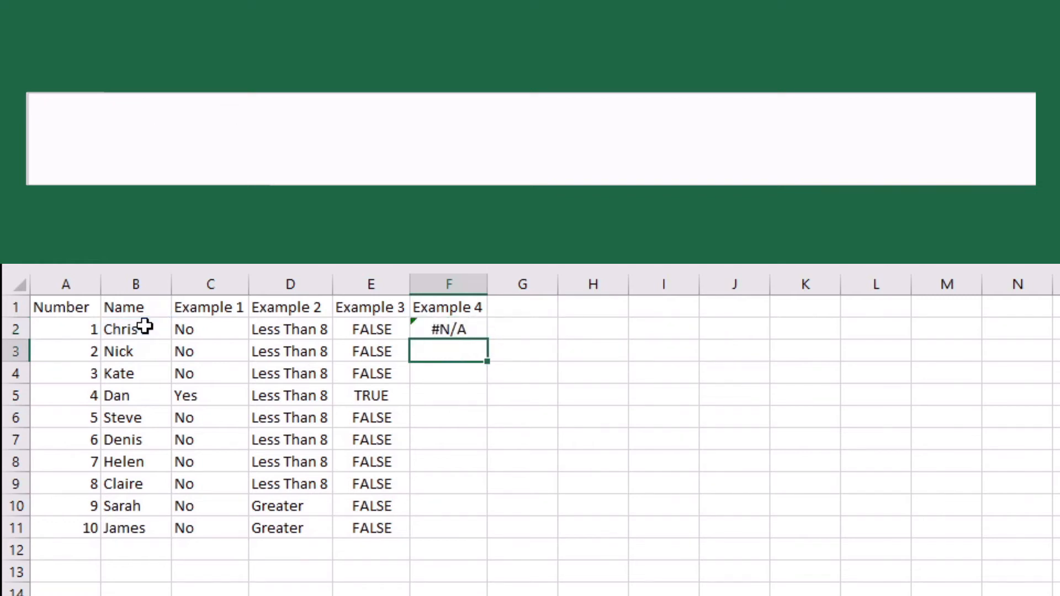
pyautogui.click(478, 326)
pyautogui.moveTo(490, 341); pyautogui.dragTo(474, 534)
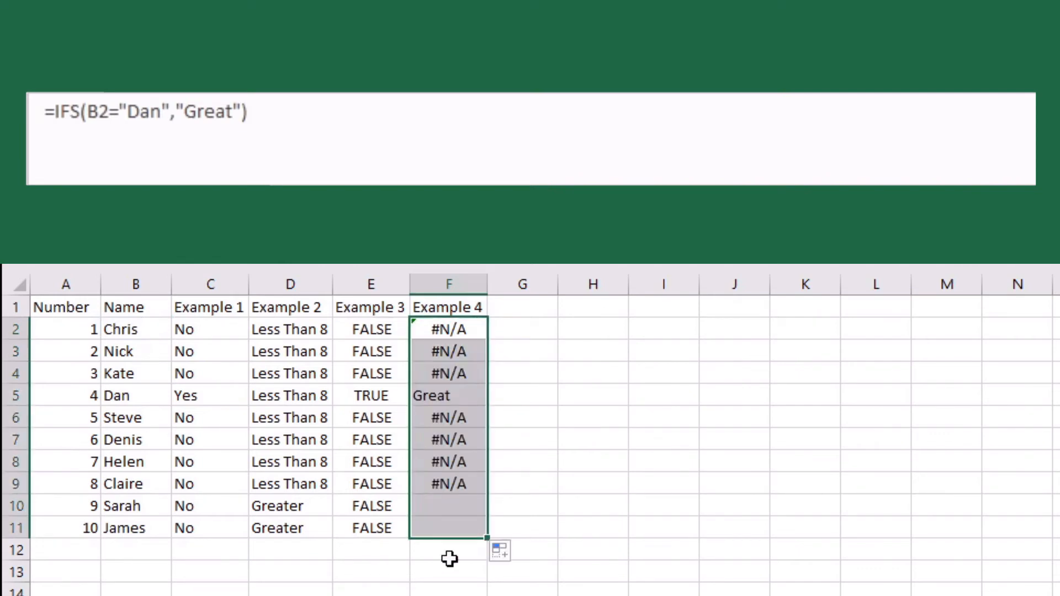
pyautogui.click(429, 393)
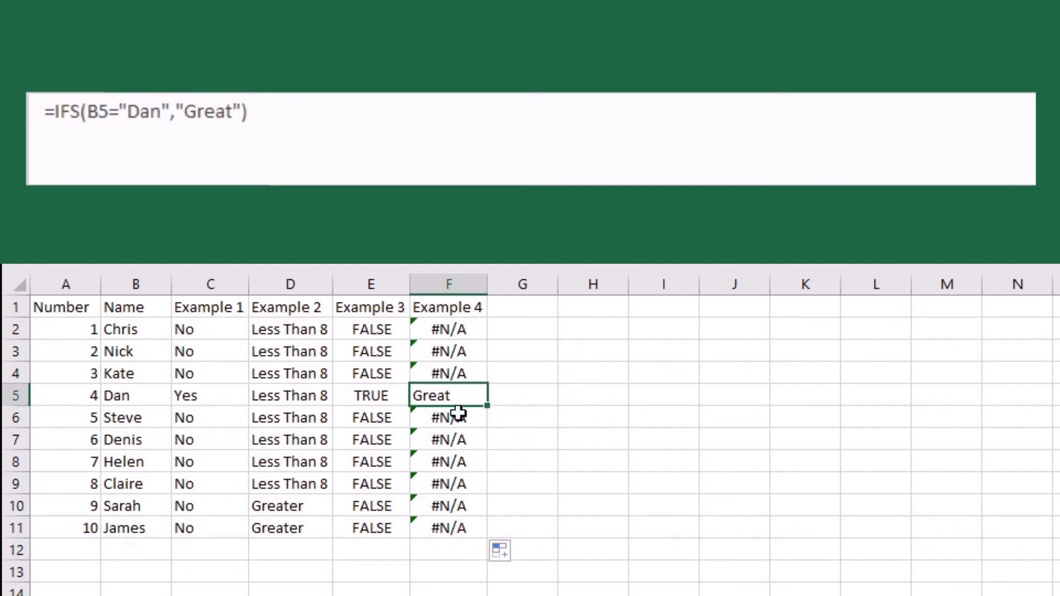
# Add a second test to F2's IFS formula returning "Great" when B2 equals the literal name shown in B2, and copy it down through F11
pyautogui.click(461, 334)
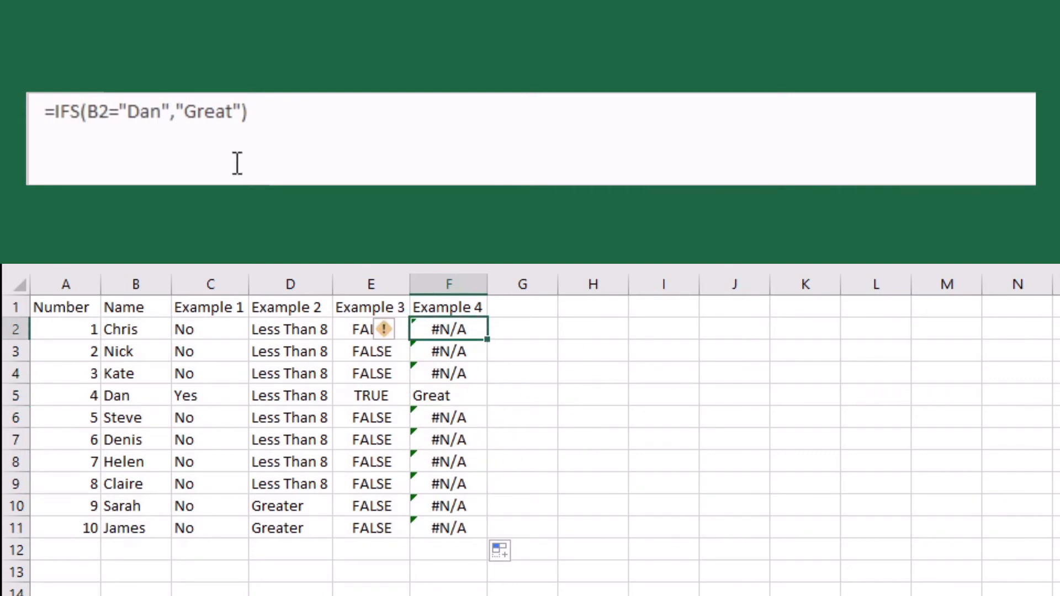
pyautogui.click(239, 117)
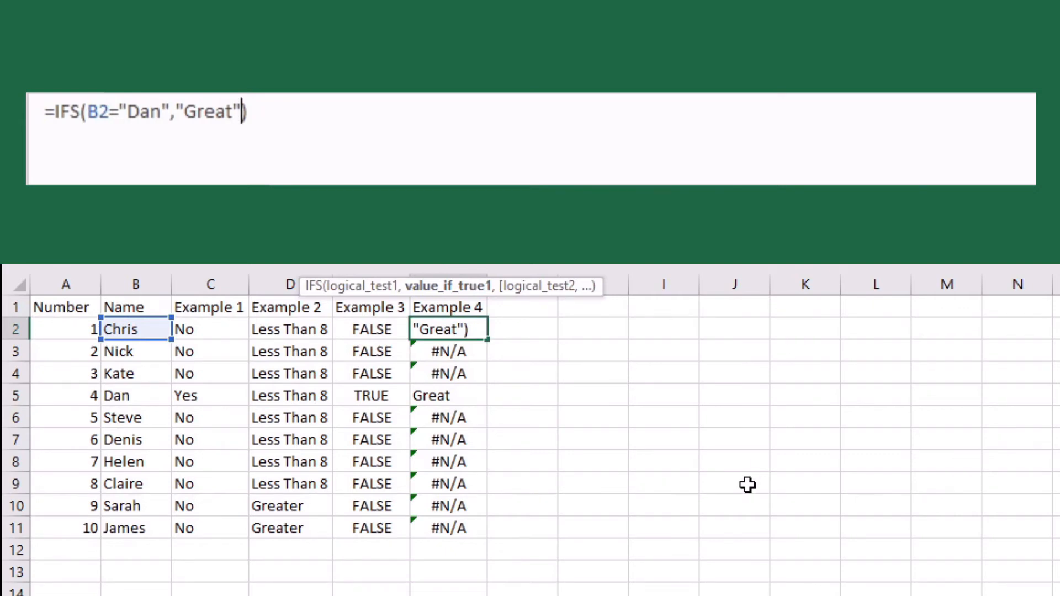
pyautogui.write(',')
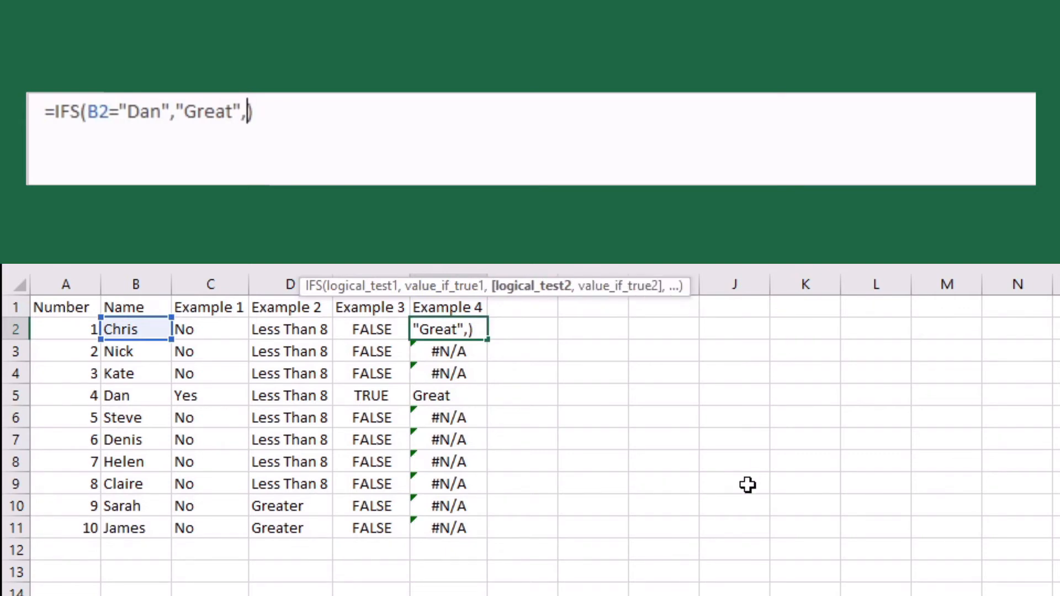
pyautogui.click(128, 330)
pyautogui.write('="Chr')
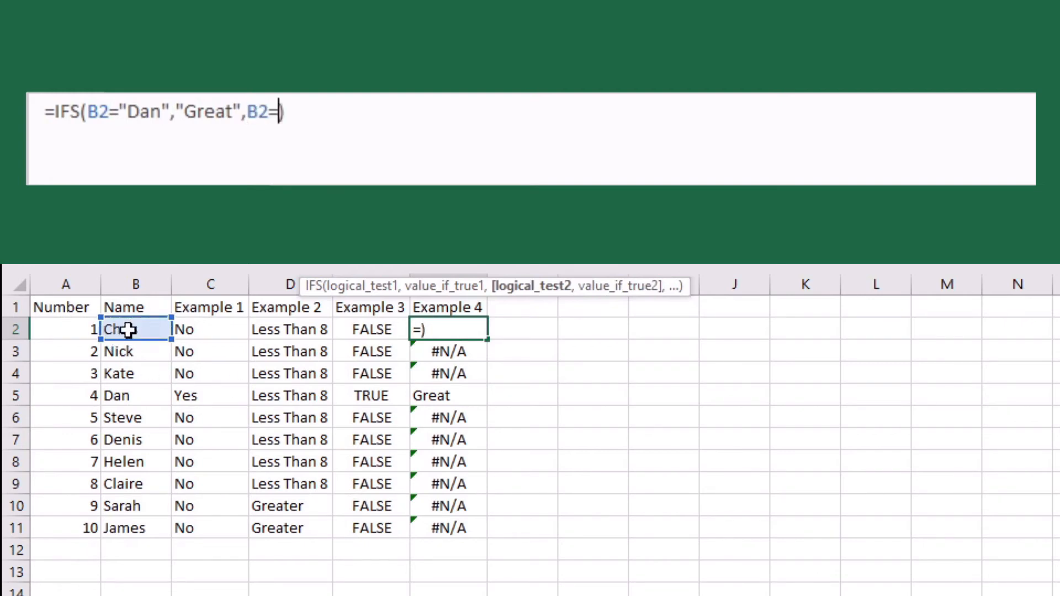
pyautogui.write('is')
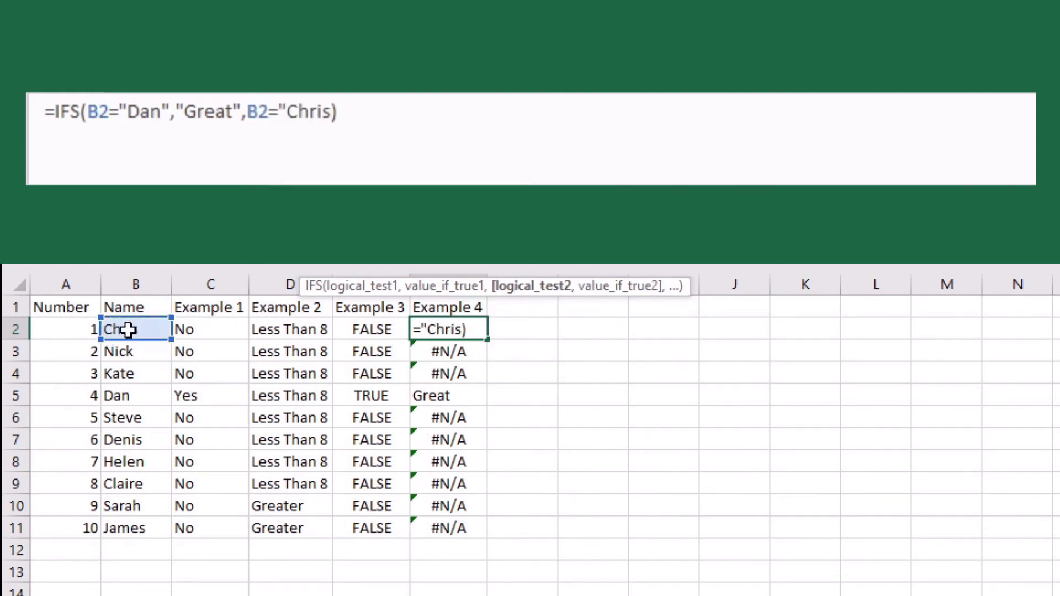
pyautogui.write('",')
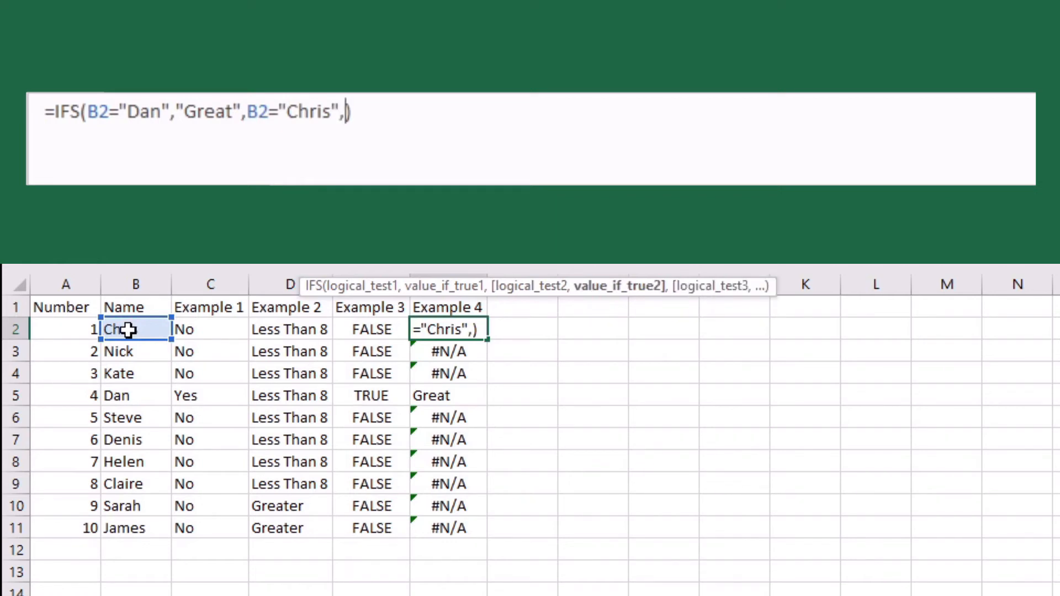
pyautogui.write('"Great"')
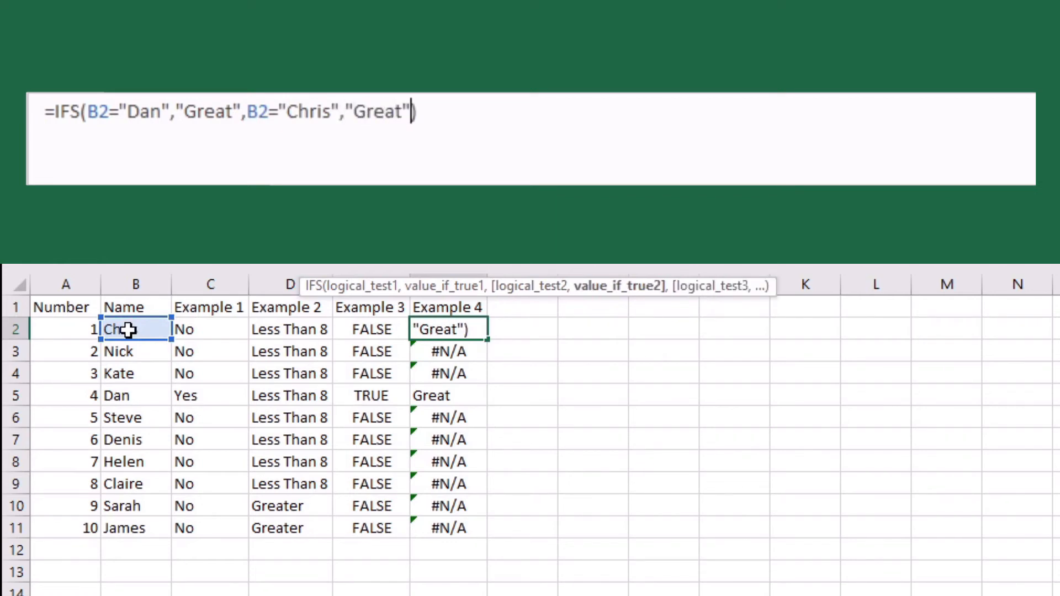
pyautogui.press('Return')
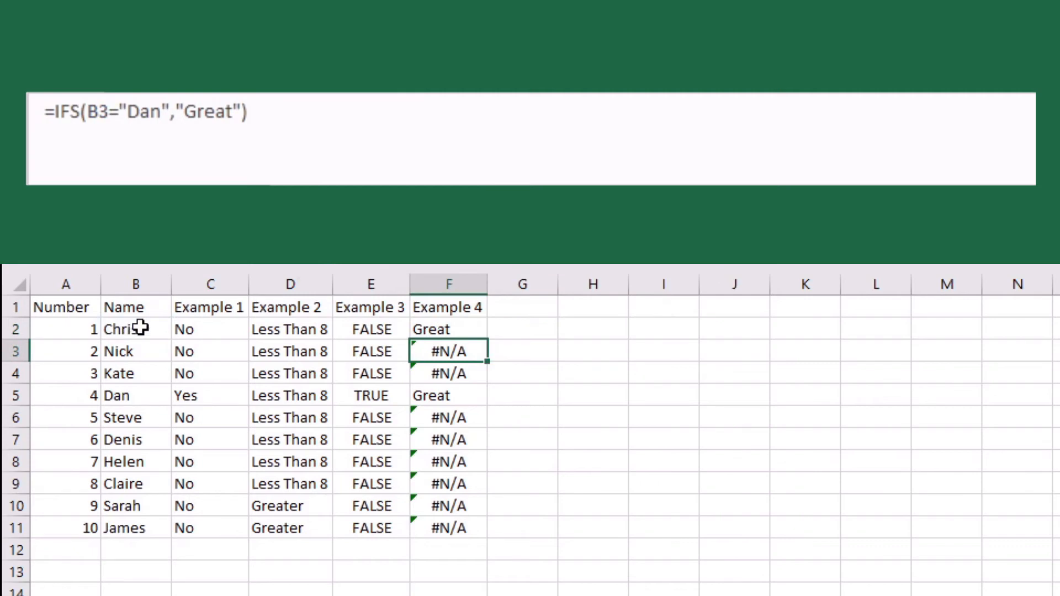
pyautogui.click(468, 330)
pyautogui.doubleClick(487, 339)
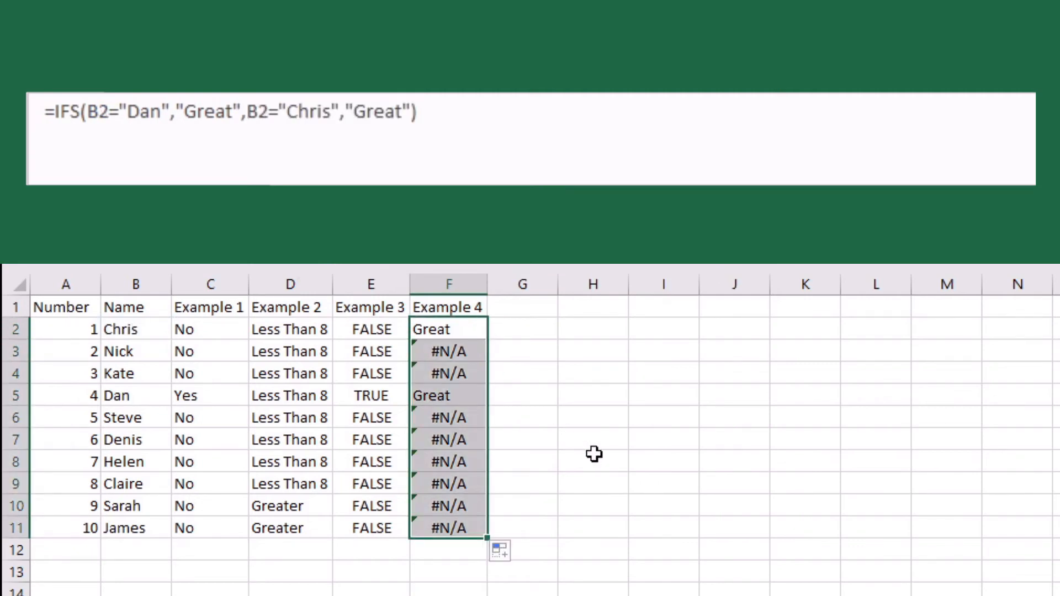
# Extend the heading series from F1 into G1 as "Example 5" and fit column G to its contents
pyautogui.click(475, 307)
pyautogui.moveTo(487, 317); pyautogui.dragTo(543, 318)
pyautogui.click(539, 308)
pyautogui.doubleClick(556, 284)
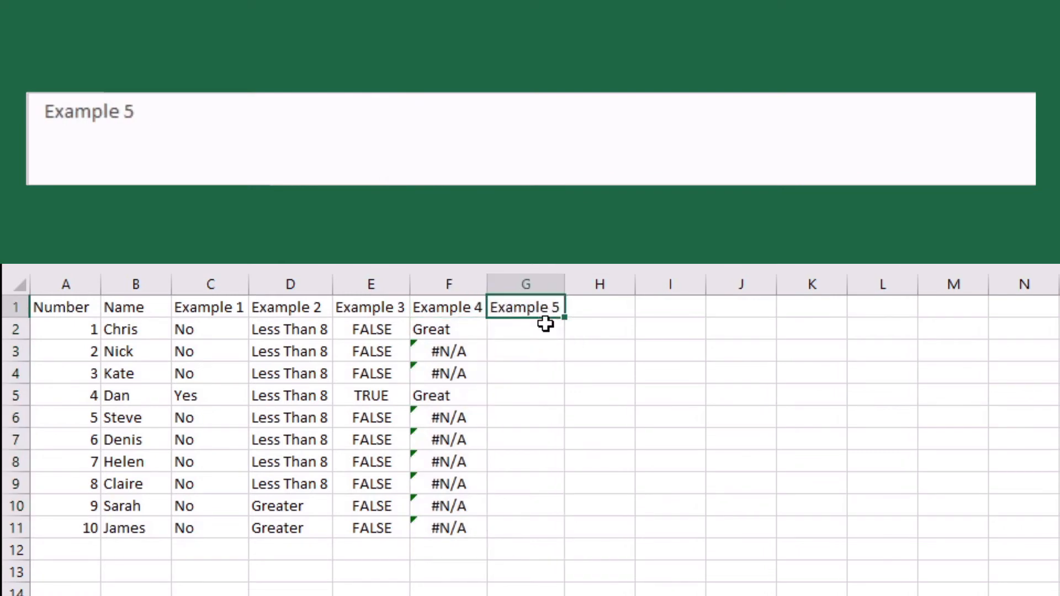
# Enter an IFS formula in G2 returning "Greater than" when A2 is above 5 and "Less than" when A2 is below 5
pyautogui.click(542, 327)
pyautogui.write('=ifs(')
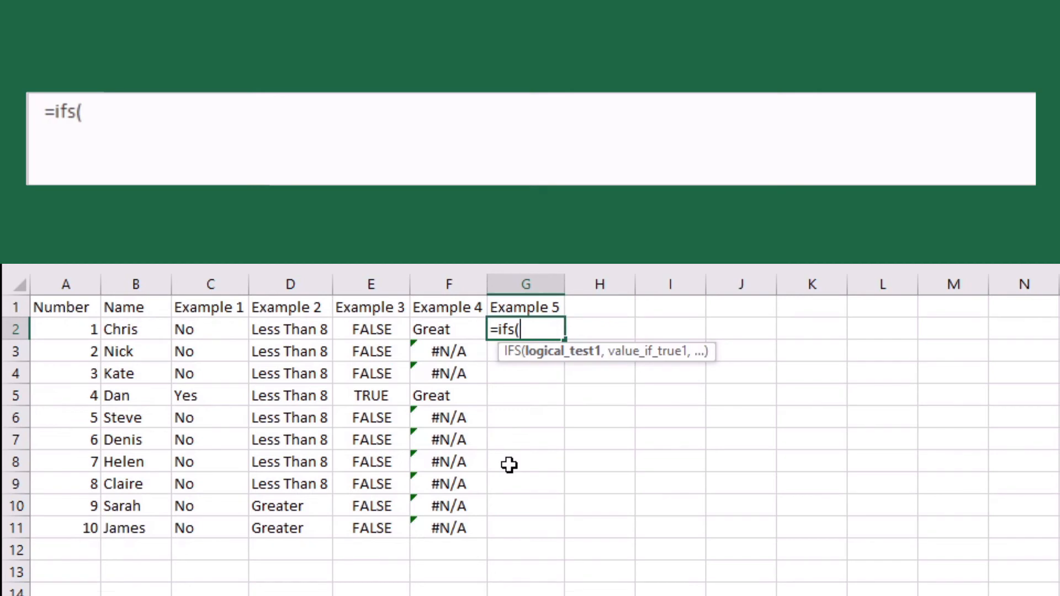
pyautogui.click(73, 329)
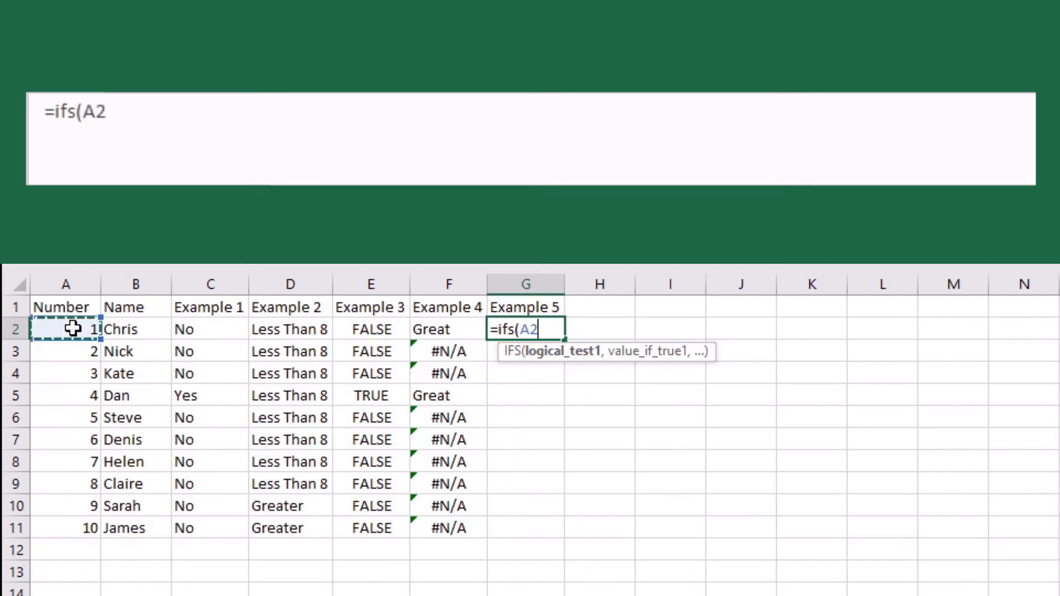
pyautogui.write('>')
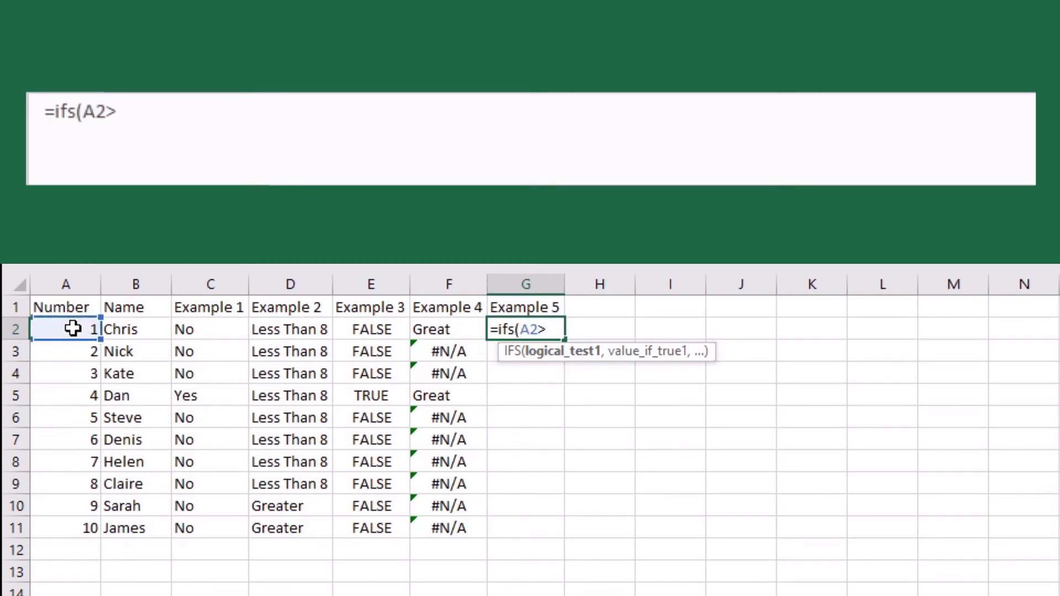
pyautogui.write('5,"Gr')
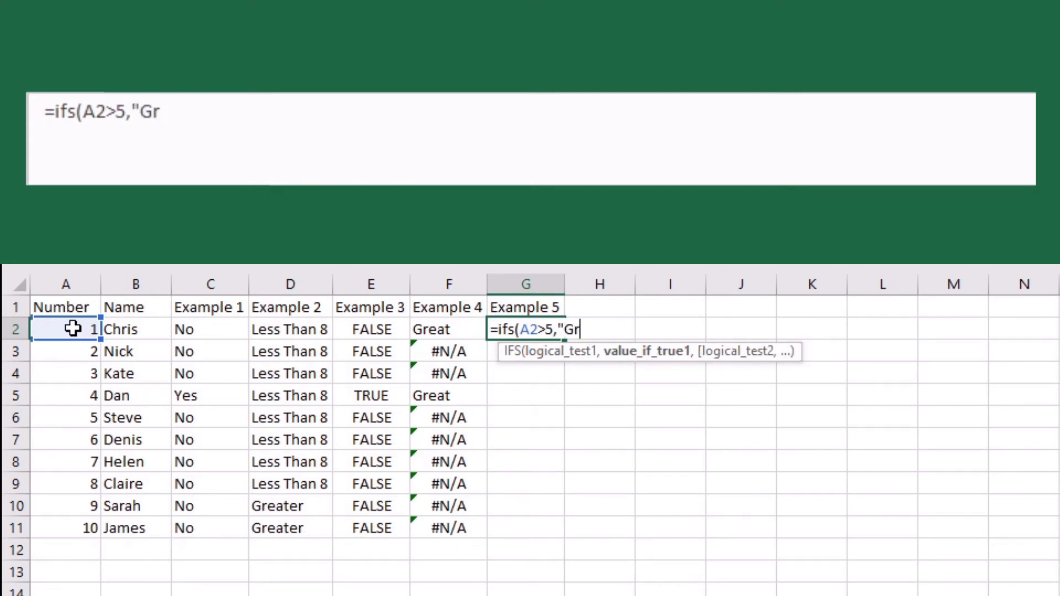
pyautogui.write('eater than"')
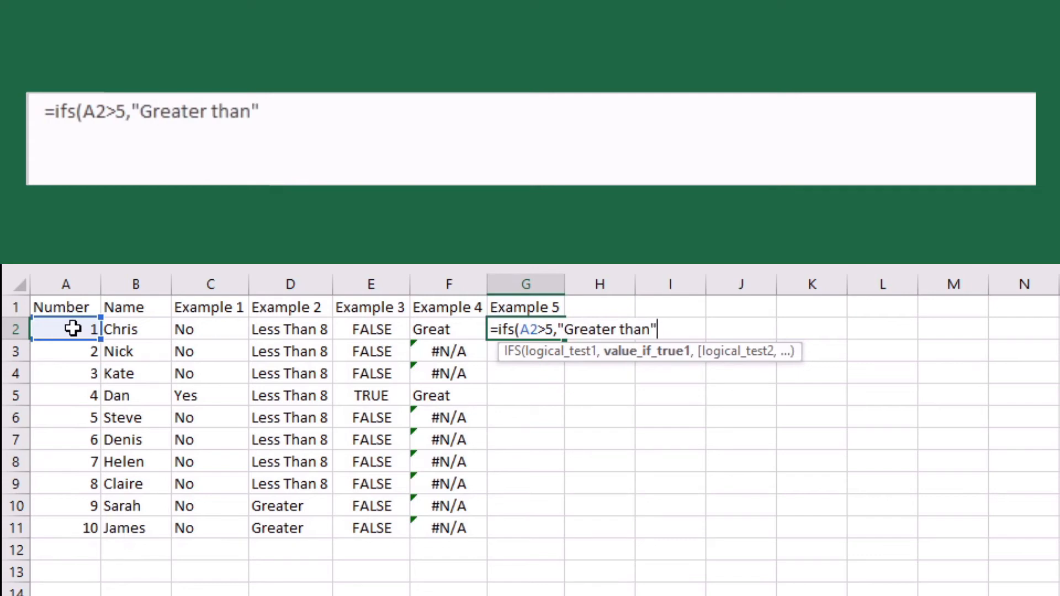
pyautogui.write(',')
pyautogui.click(73, 328)
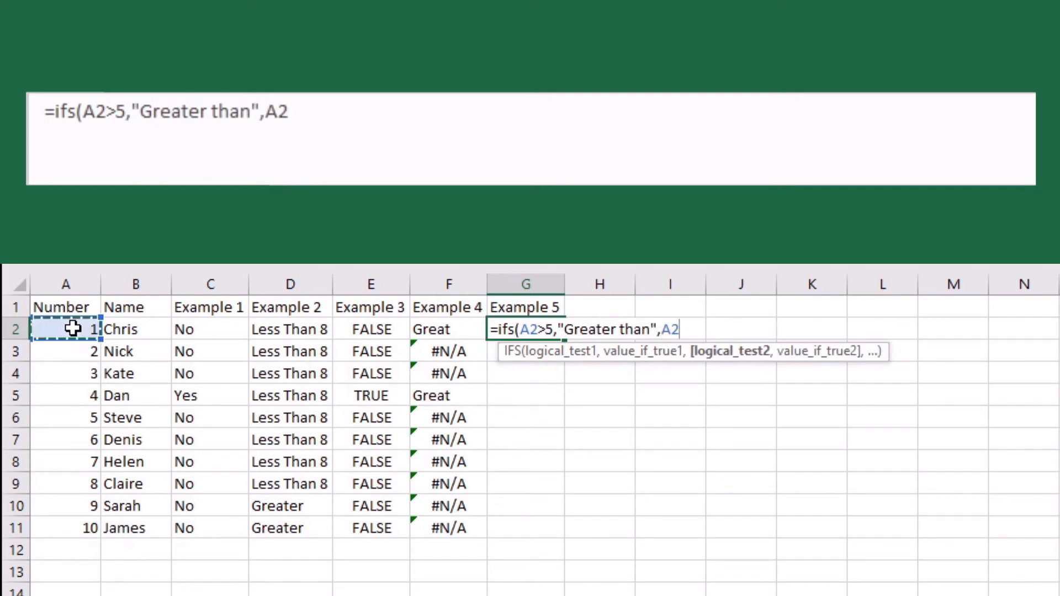
pyautogui.write('<')
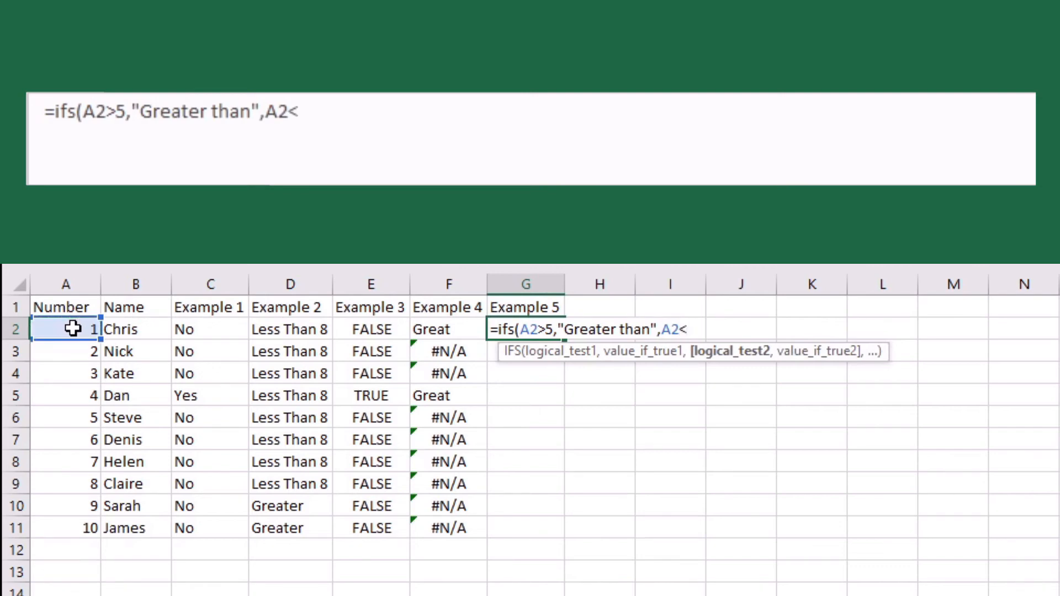
pyautogui.write('5,')
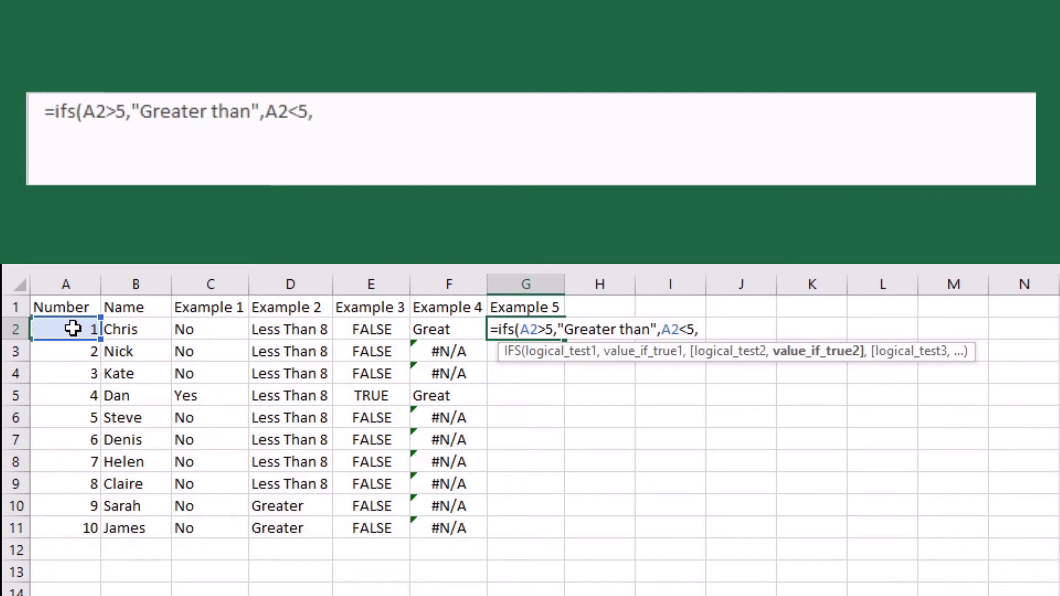
pyautogui.write('"Less than"')
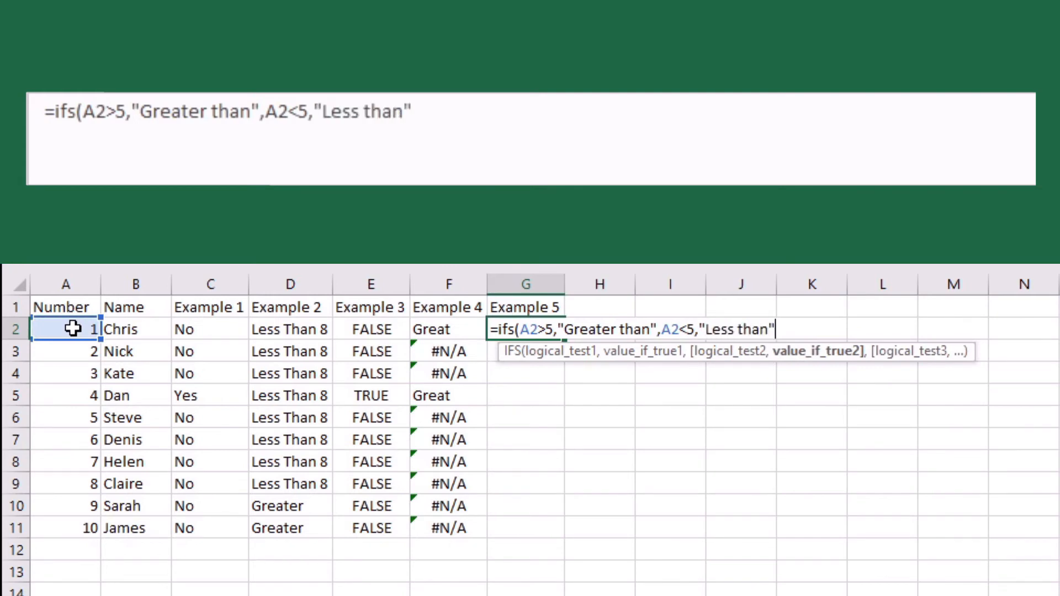
pyautogui.write(')')
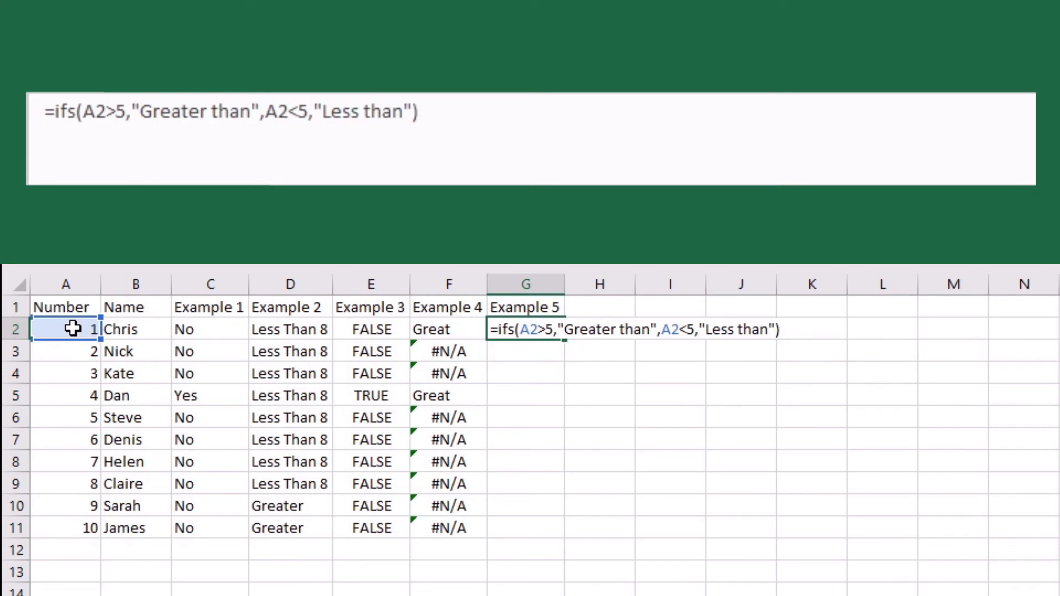
pyautogui.press('Return')
# Copy G2's IFS formula down through G11 with column G fitted to its contents, and inspect the formula in G6
pyautogui.click(529, 330)
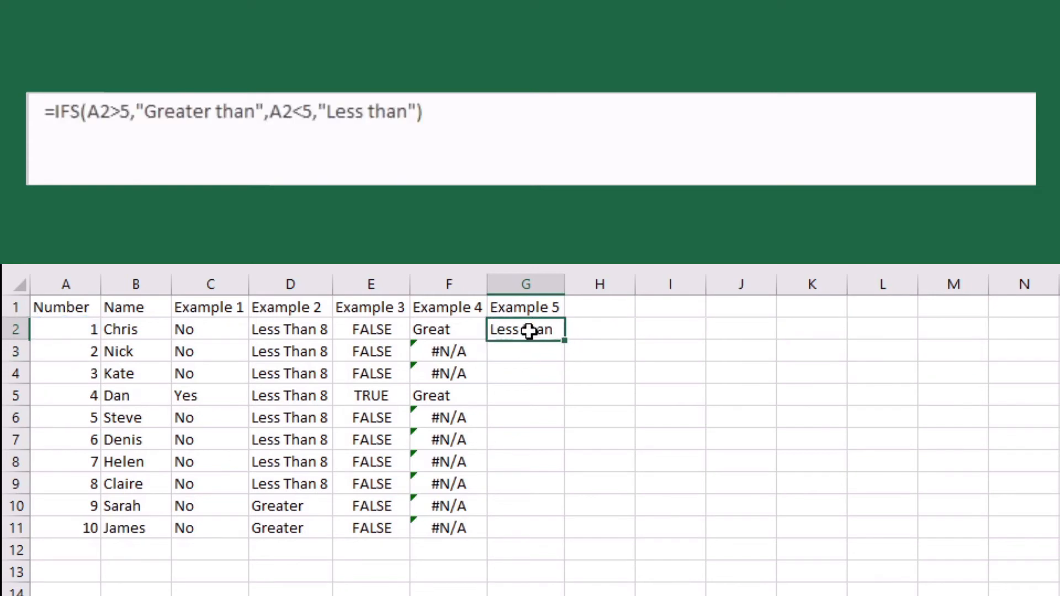
pyautogui.moveTo(566, 342); pyautogui.dragTo(555, 535)
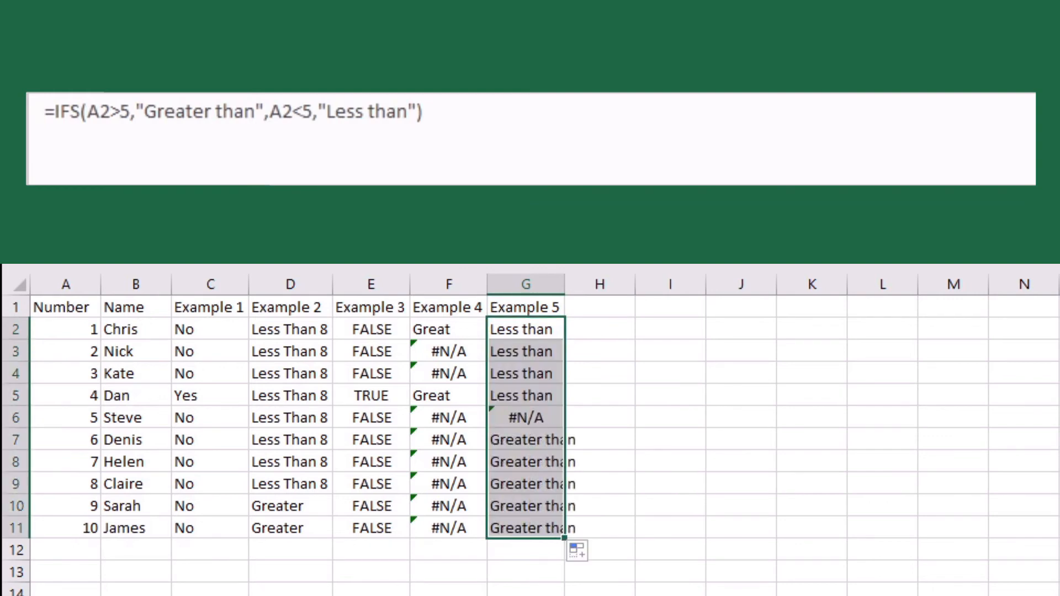
pyautogui.doubleClick(564, 285)
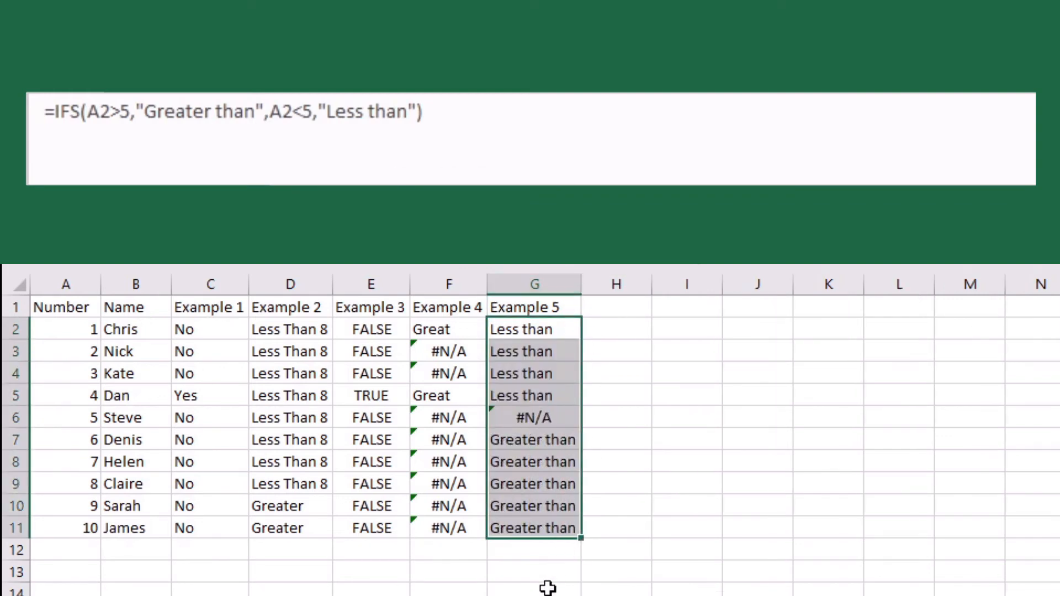
pyautogui.click(552, 417)
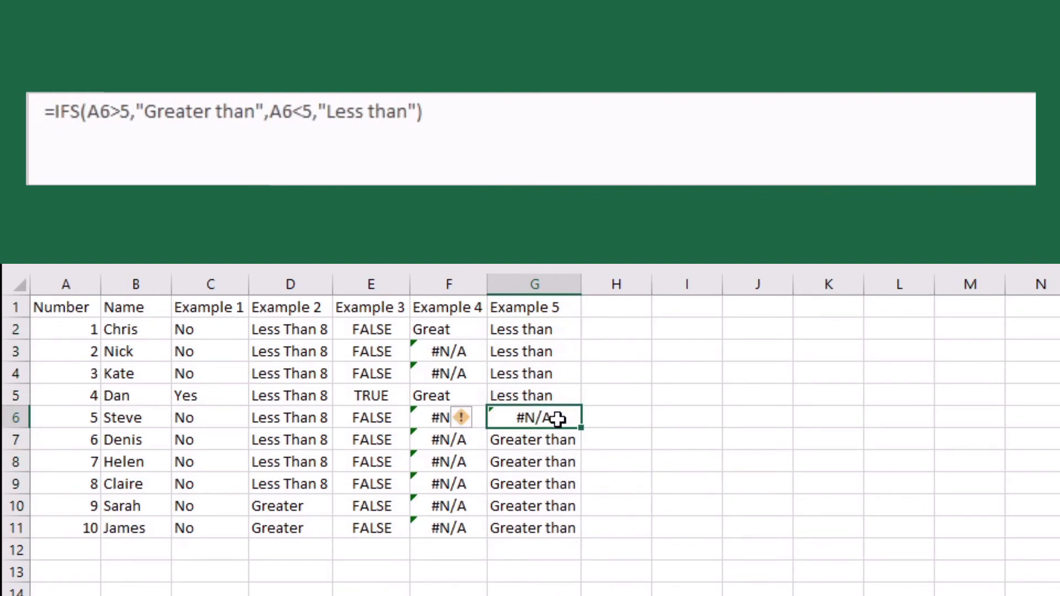
# Add a final TRUE test returning the number 5 to the IFS formula in G6
pyautogui.click(64, 420)
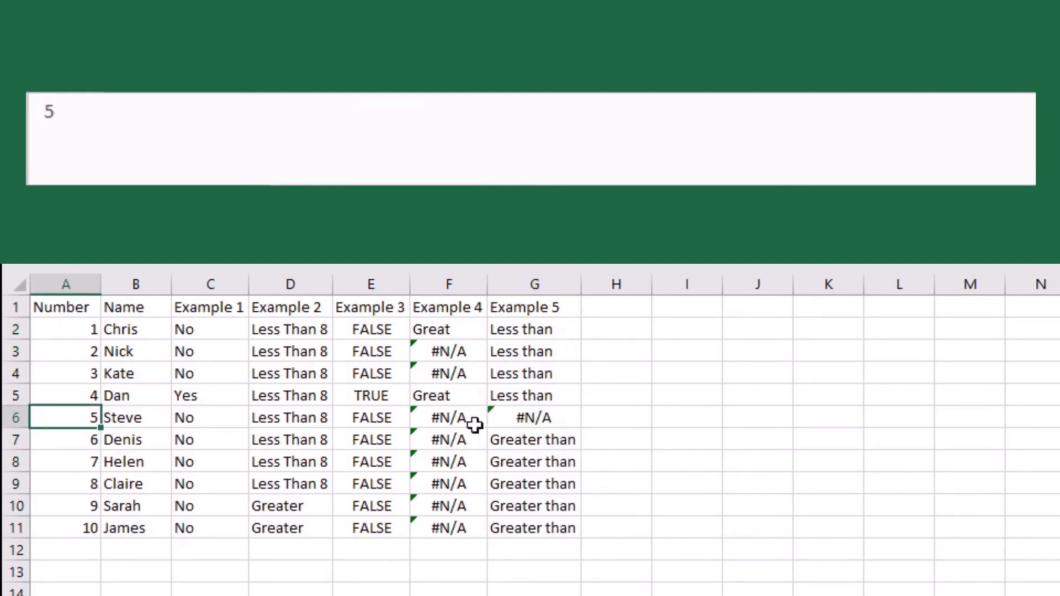
pyautogui.click(539, 418)
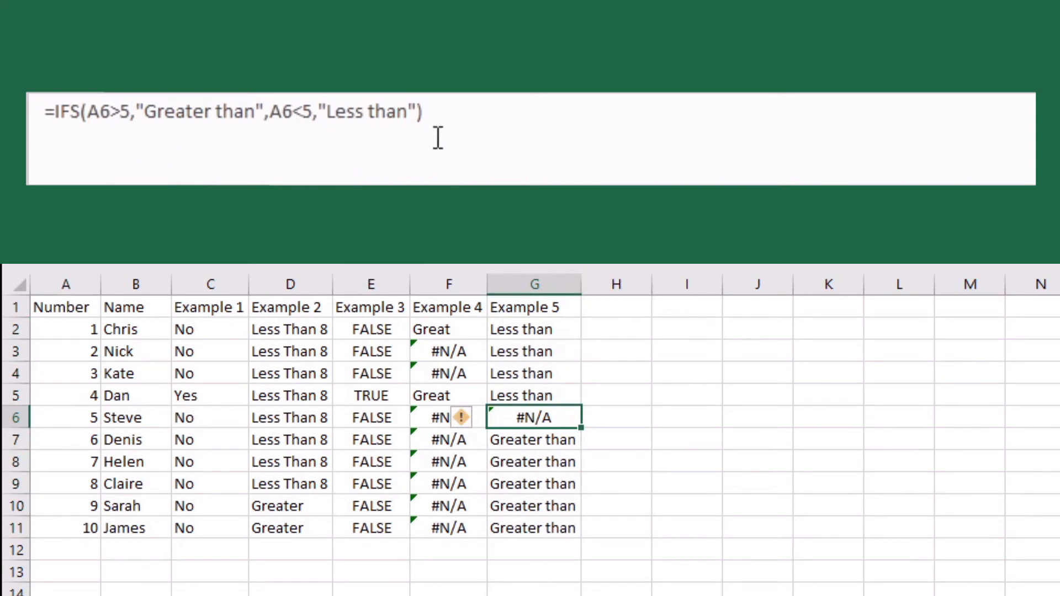
pyautogui.click(417, 112)
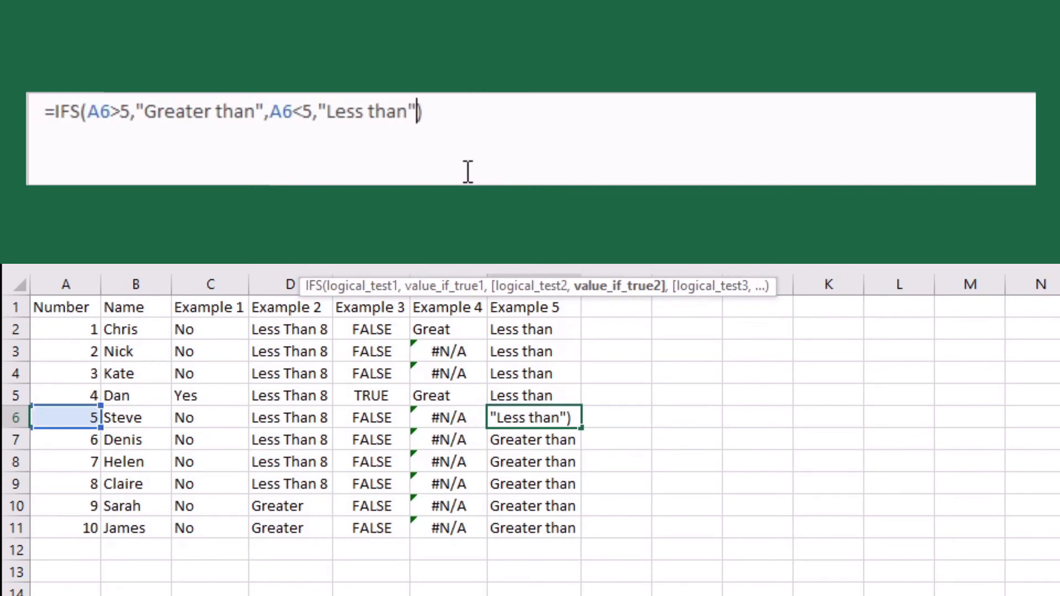
pyautogui.write(',')
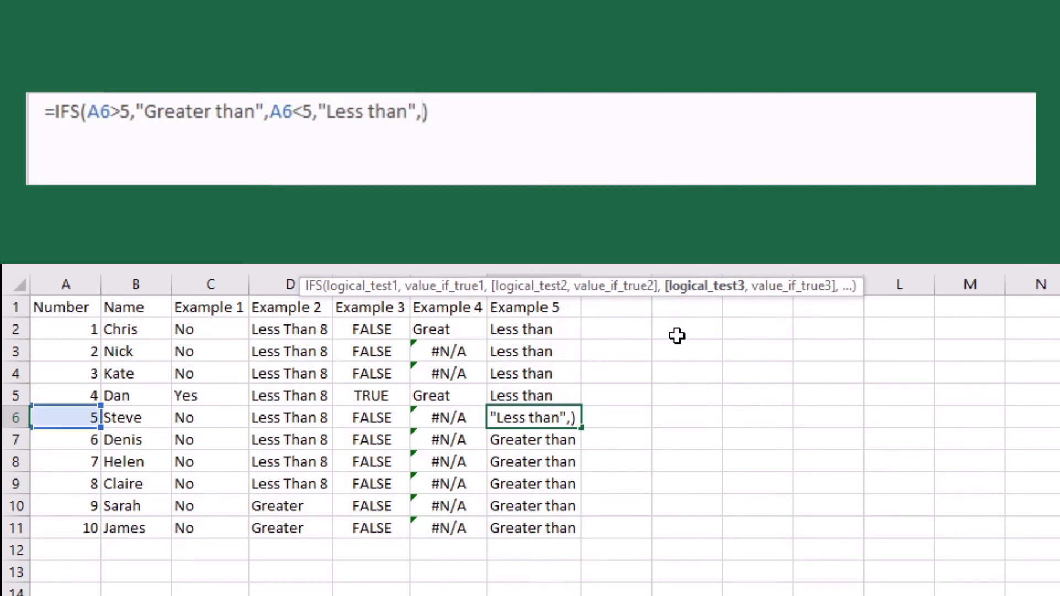
pyautogui.write('TRUE')
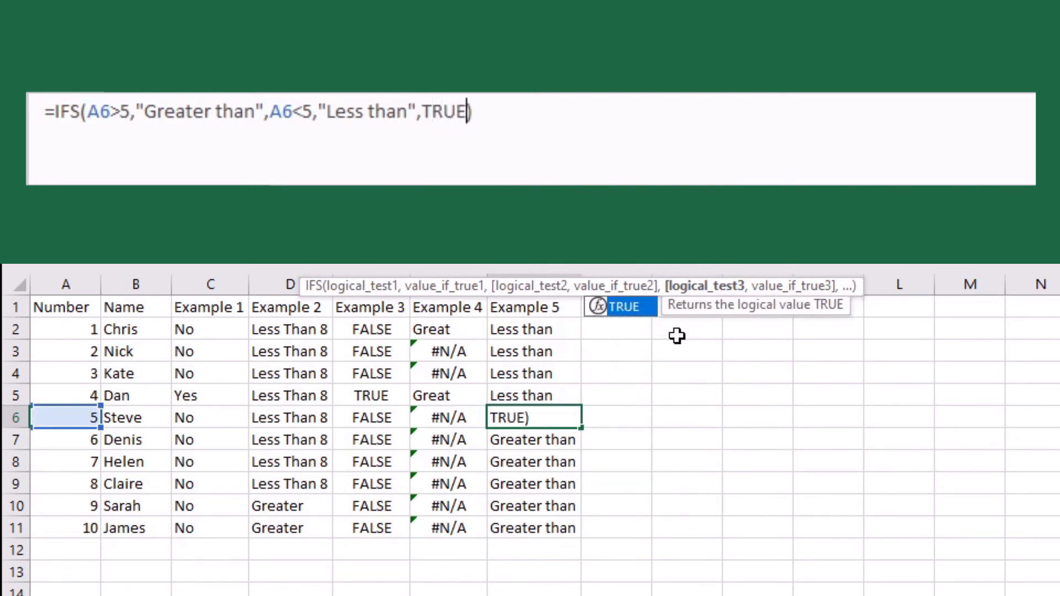
pyautogui.write(',')
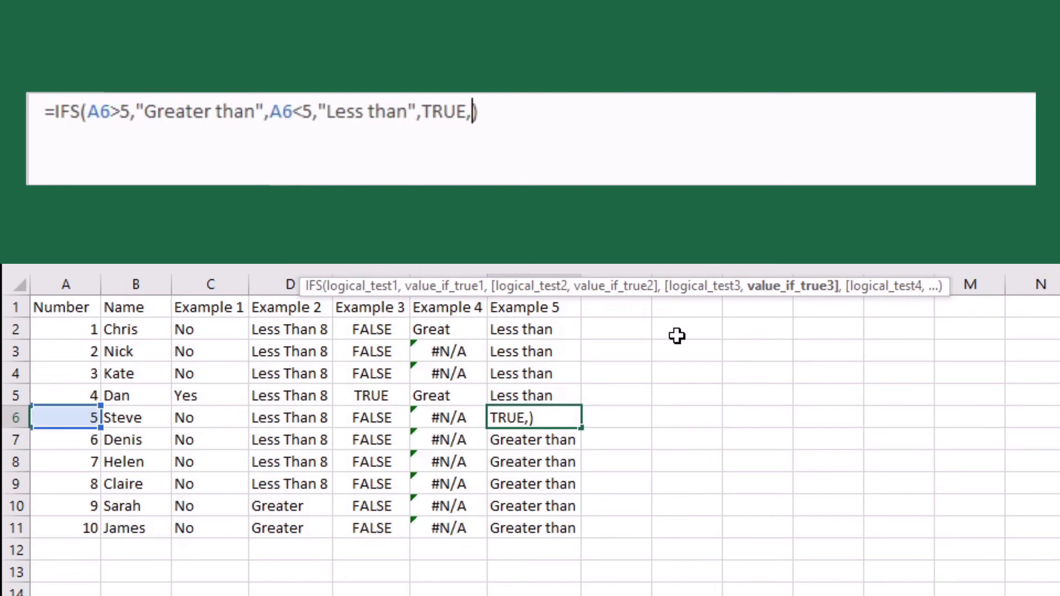
pyautogui.write('"5"')
pyautogui.press('BackSpace')
pyautogui.press('BackSpace')
pyautogui.press('BackSpace')
pyautogui.write('5')
pyautogui.press('Return')
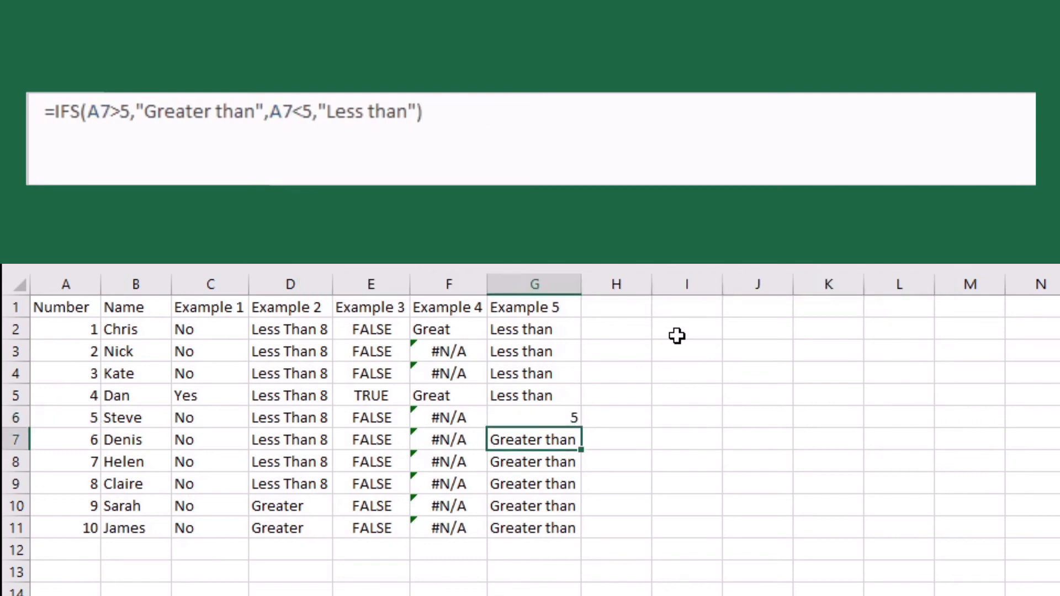
# Copy G6's extended IFS formula down through G11 and up through G2
pyautogui.click(549, 416)
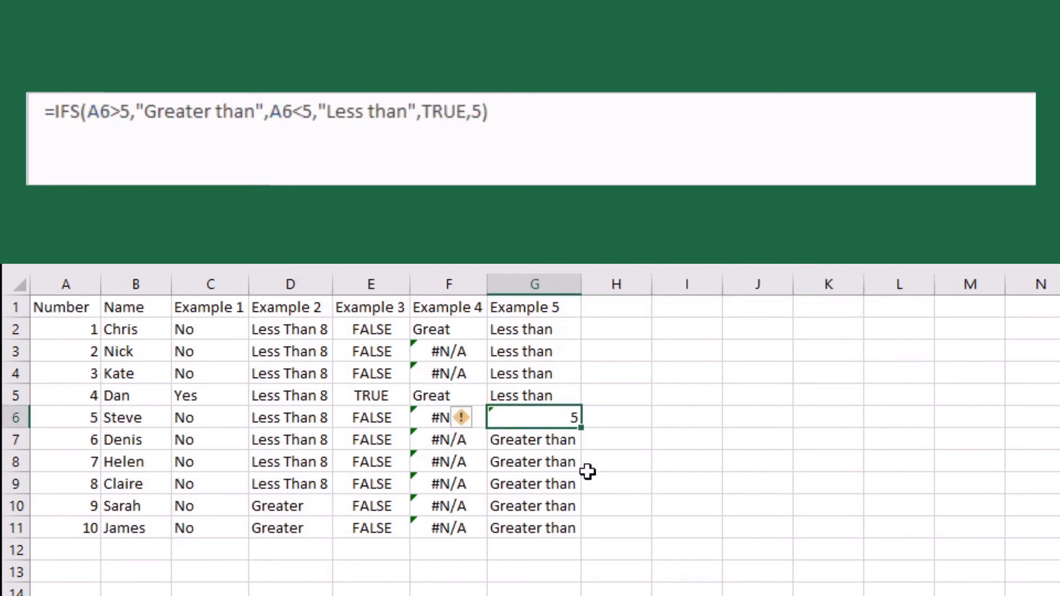
pyautogui.moveTo(585, 430); pyautogui.dragTo(582, 529)
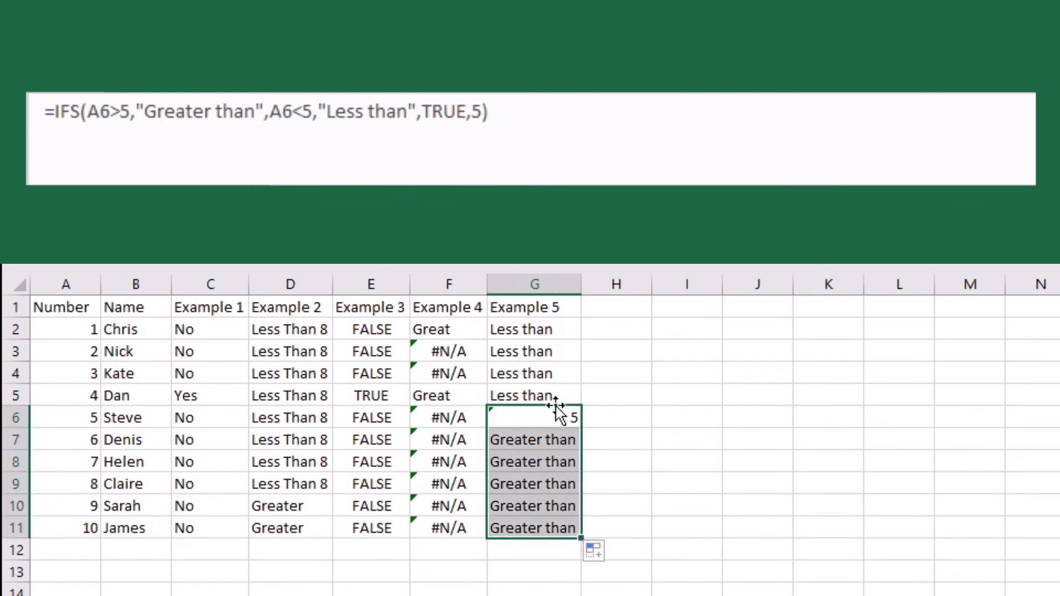
pyautogui.click(580, 422)
pyautogui.moveTo(582, 429); pyautogui.dragTo(570, 319)
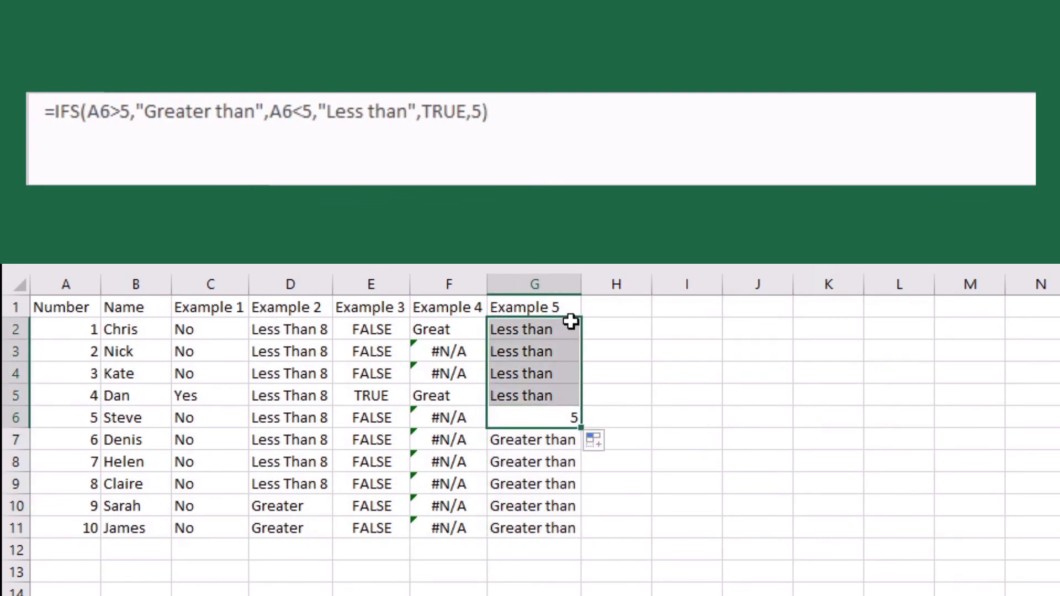
pyautogui.click(571, 322)
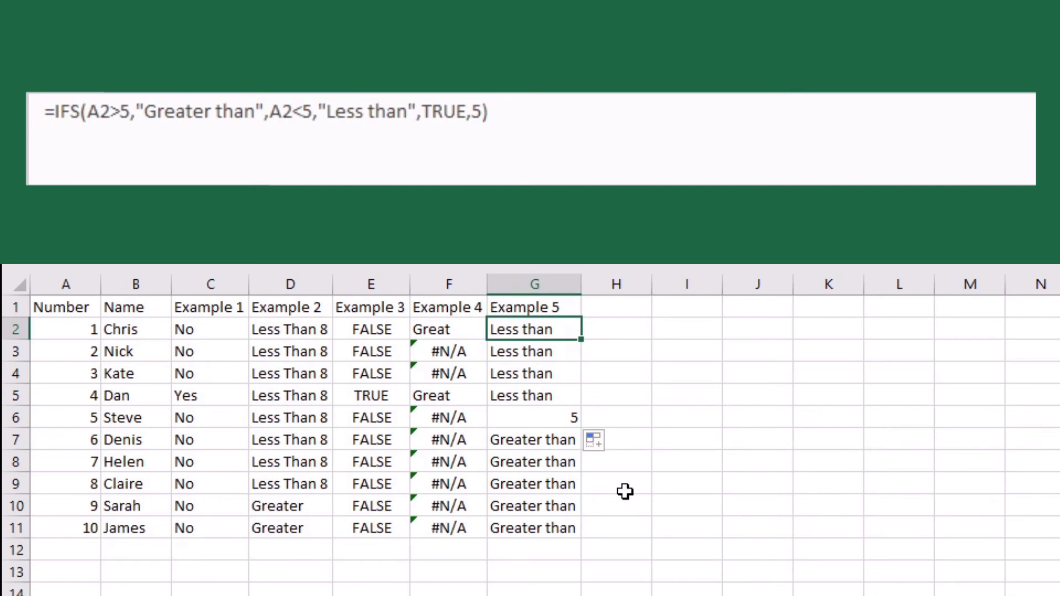
# Extend the heading series from G1 into H1 as "Example 6" and widen column H to fit it
pyautogui.click(633, 326)
pyautogui.click(572, 304)
pyautogui.moveTo(580, 316); pyautogui.dragTo(633, 325)
pyautogui.click(635, 307)
pyautogui.moveTo(652, 284); pyautogui.dragTo(659, 284)
# Begin an IF formula in H2 that returns "Greater than" when A2 is above 5
pyautogui.click(641, 331)
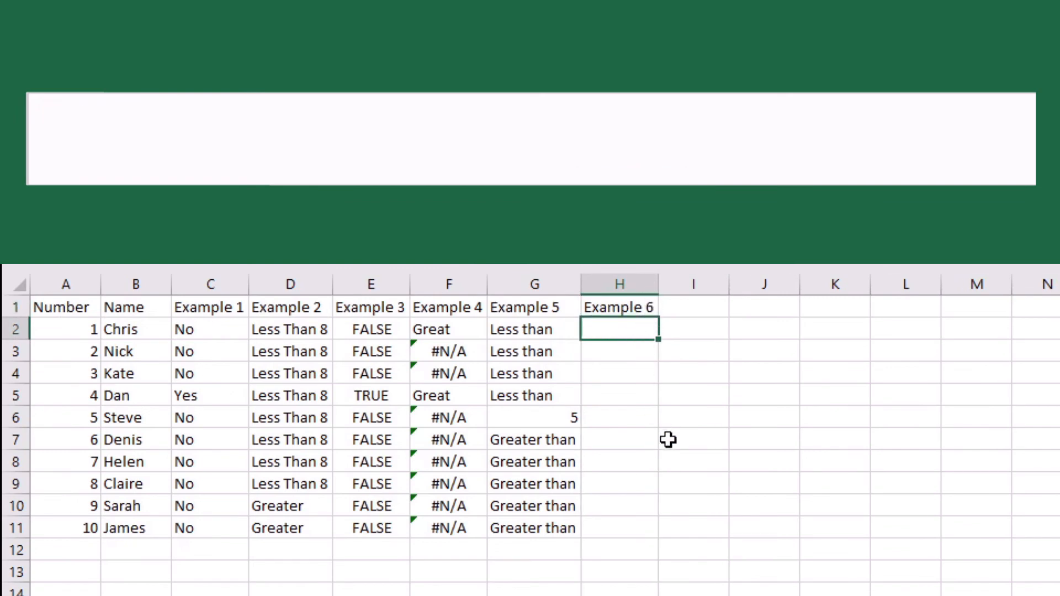
pyautogui.click(552, 321)
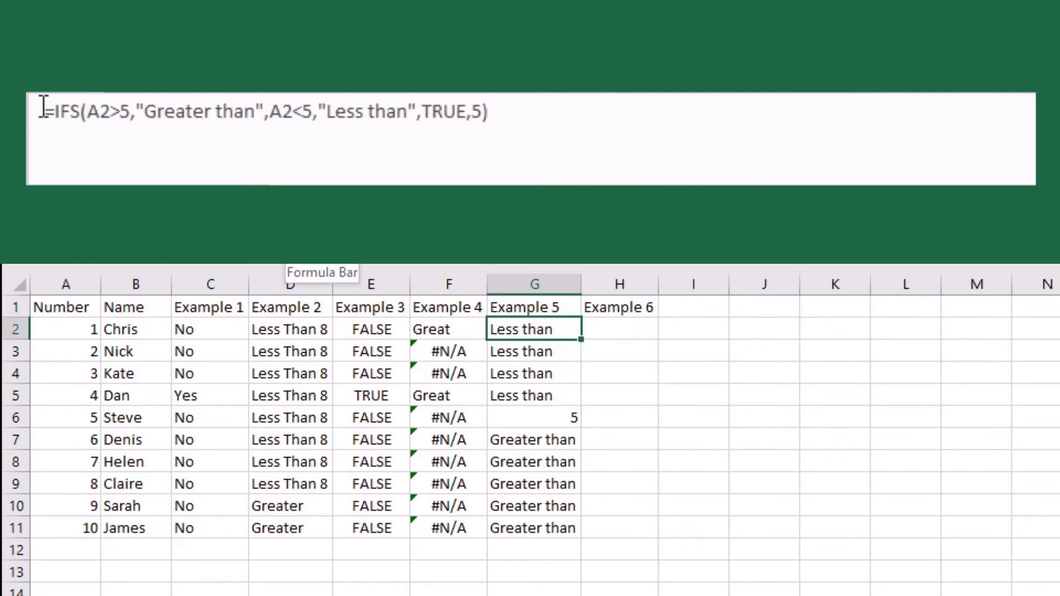
pyautogui.click(632, 331)
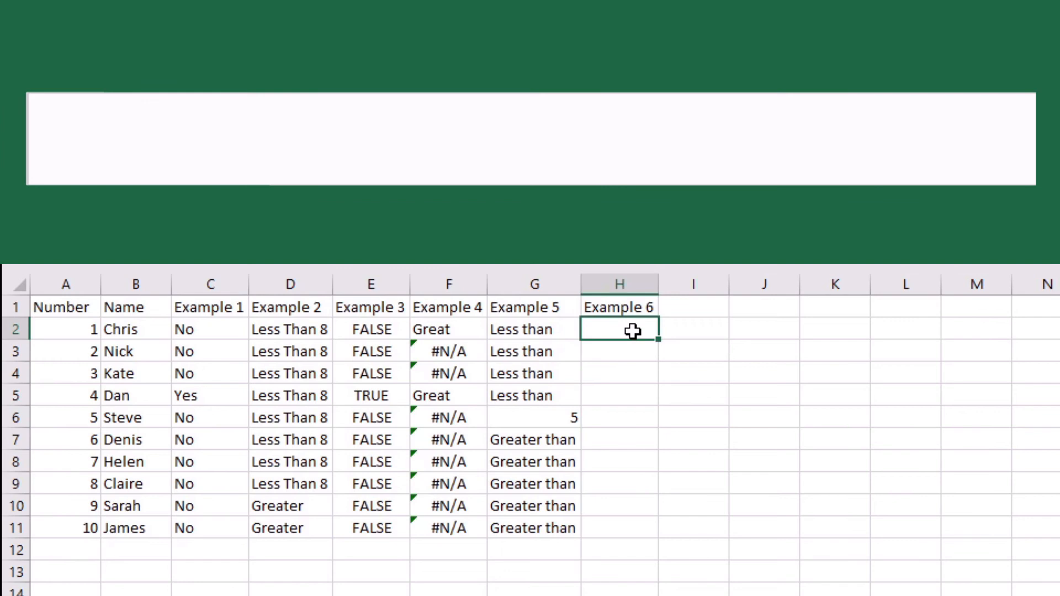
pyautogui.write('=if(')
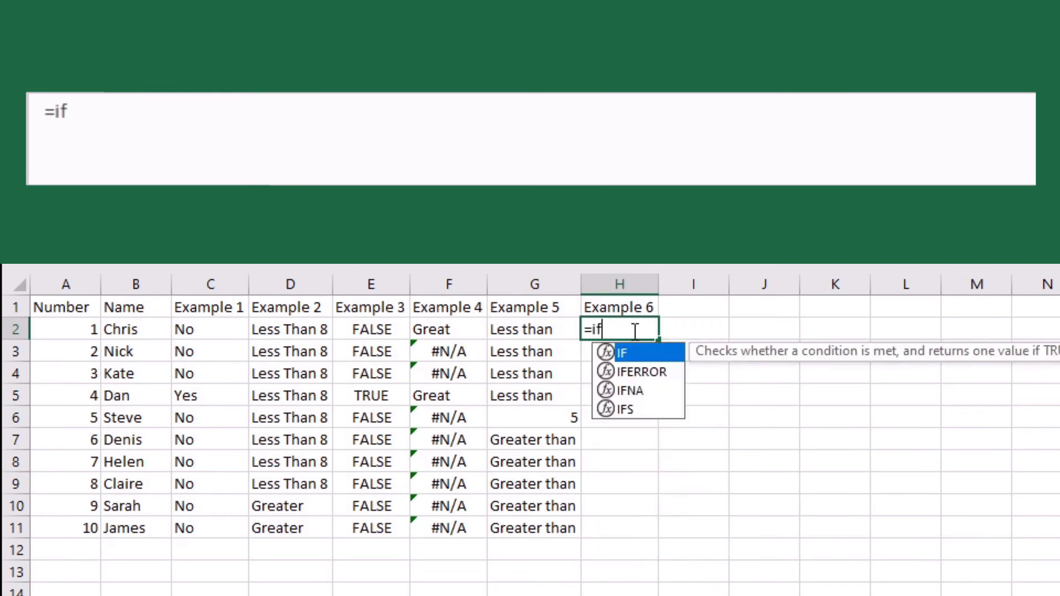
pyautogui.click(74, 337)
pyautogui.write('>')
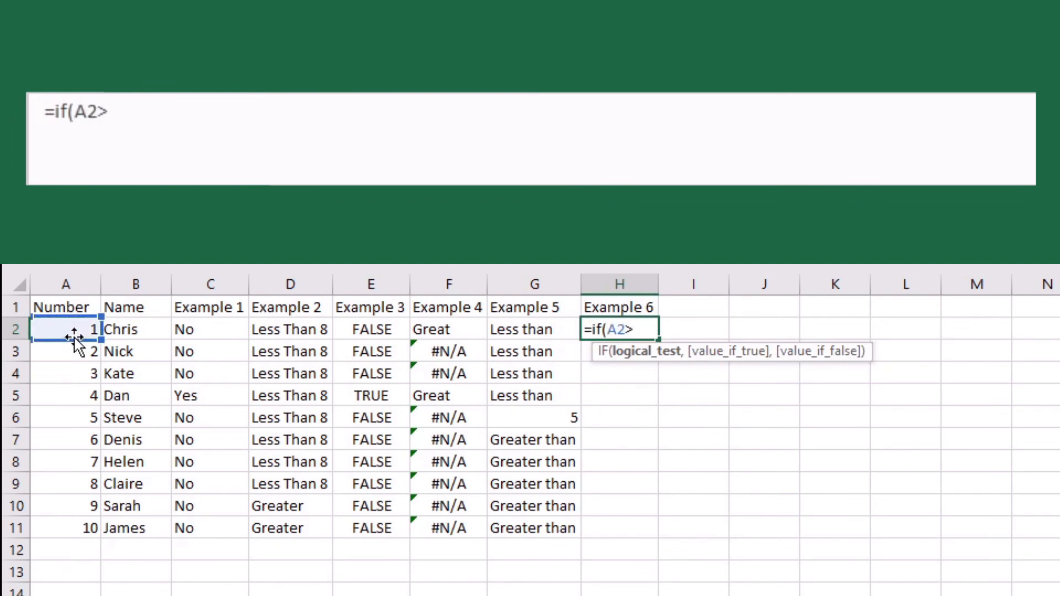
pyautogui.write('5,"Greater than",')
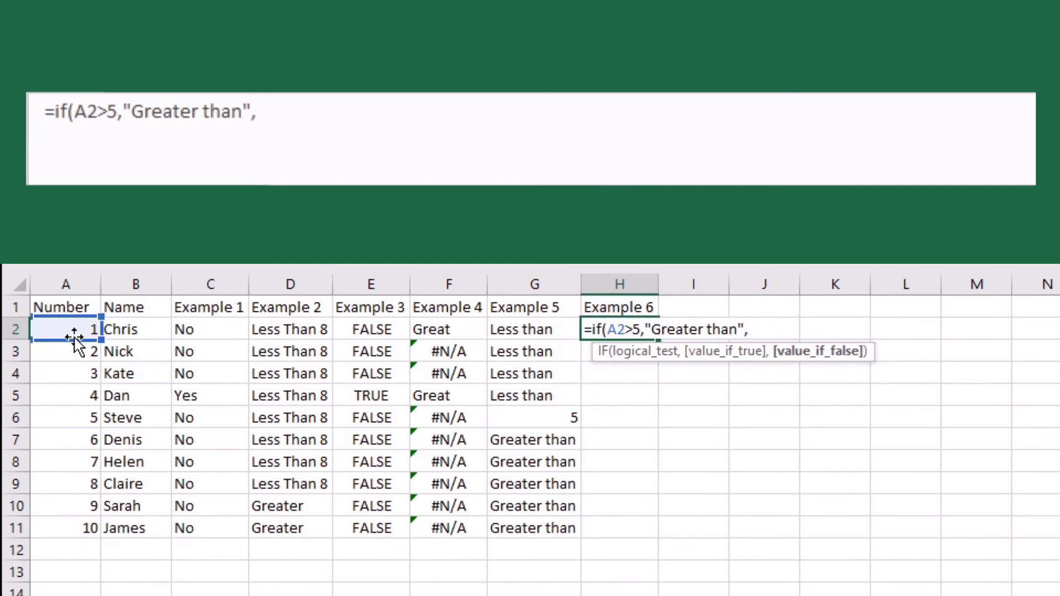
# Nest a second IF as H2's false value, returning "less than" when A2 is below 5 and "is 5" otherwise, and complete the formula
pyautogui.write('if(')
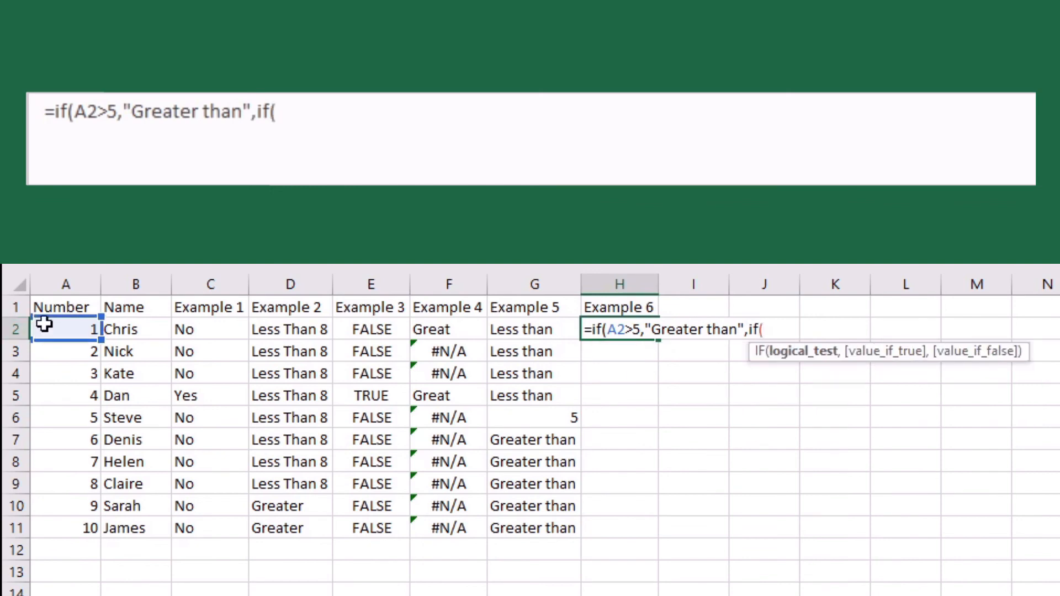
pyautogui.click(67, 328)
pyautogui.write('<5,')
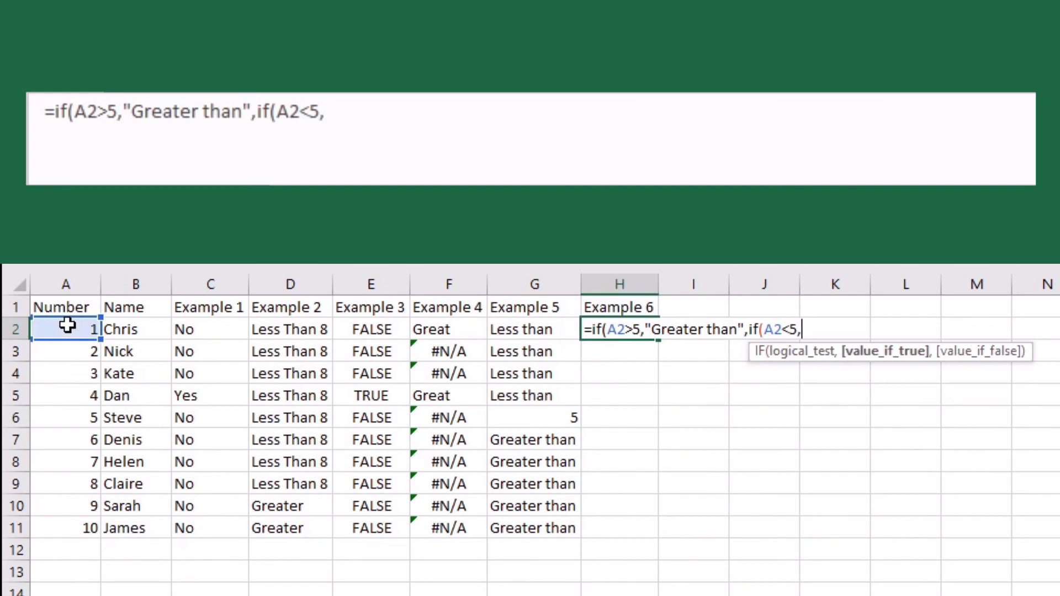
pyautogui.write('"less ')
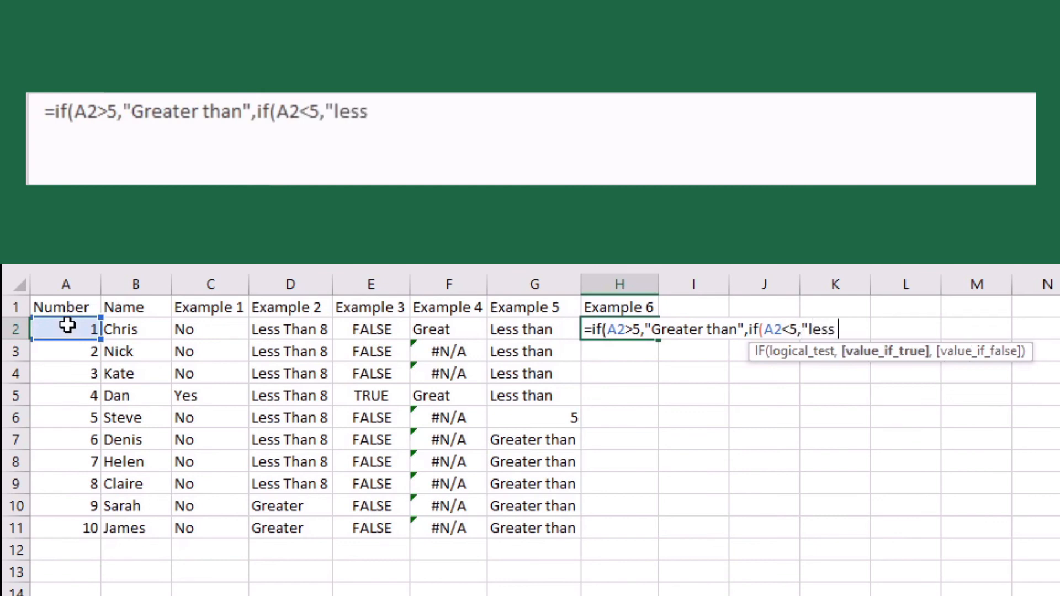
pyautogui.write('than"')
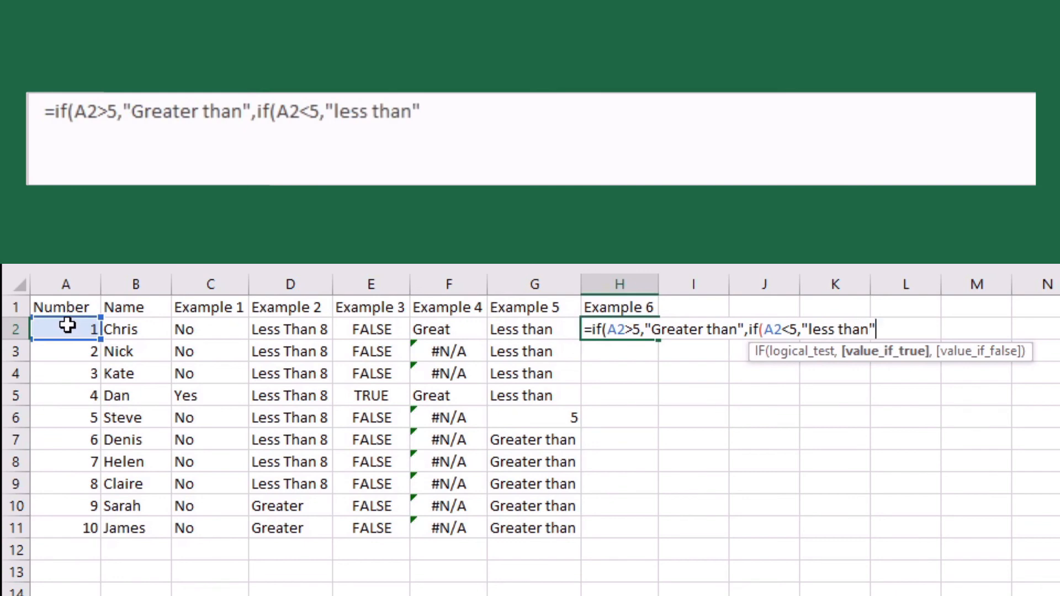
pyautogui.write(',')
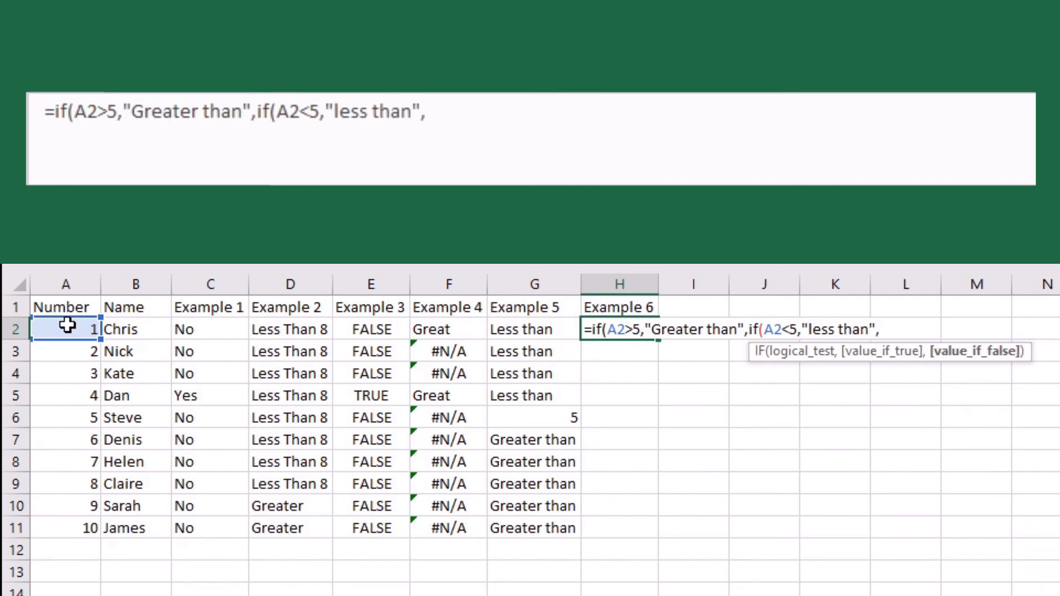
pyautogui.write('"is 5"')
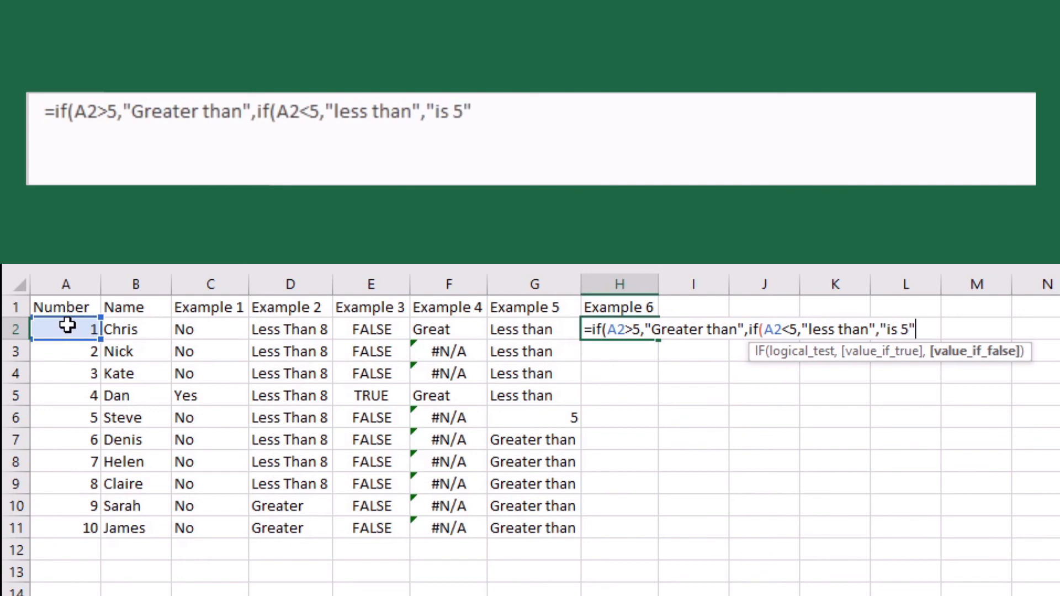
pyautogui.write('))')
pyautogui.press('Return')
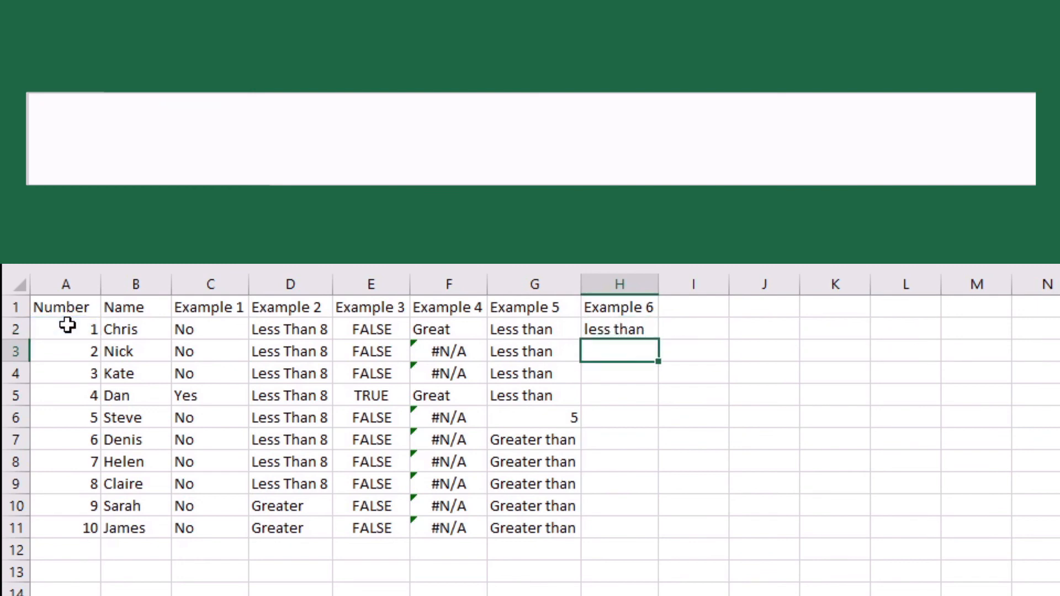
# Copy H2's nested IF formula down through H11 and fit column H to its contents
pyautogui.click(632, 332)
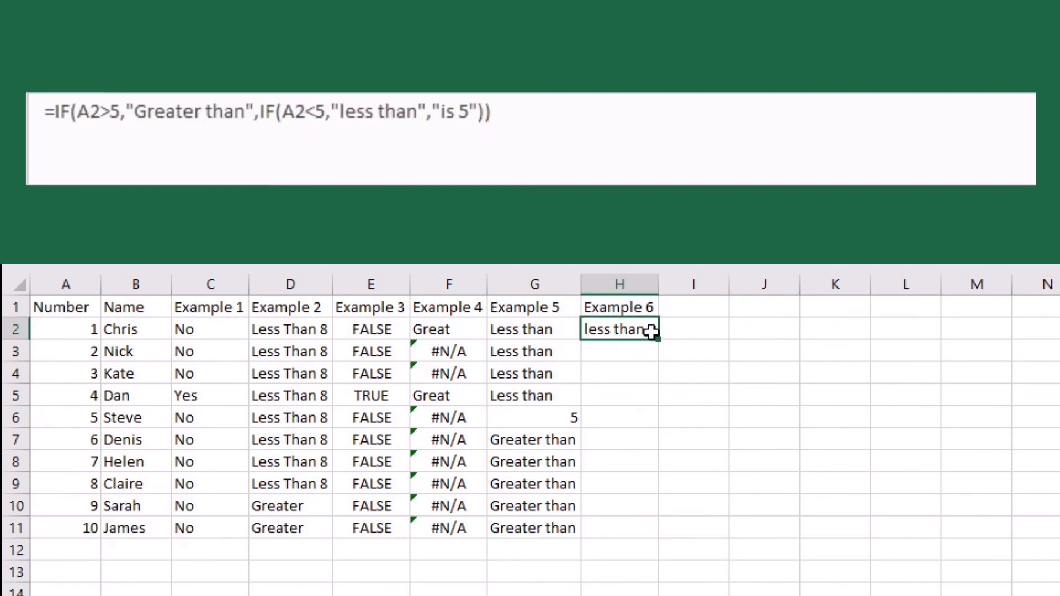
pyautogui.doubleClick(659, 341)
pyautogui.click(762, 528)
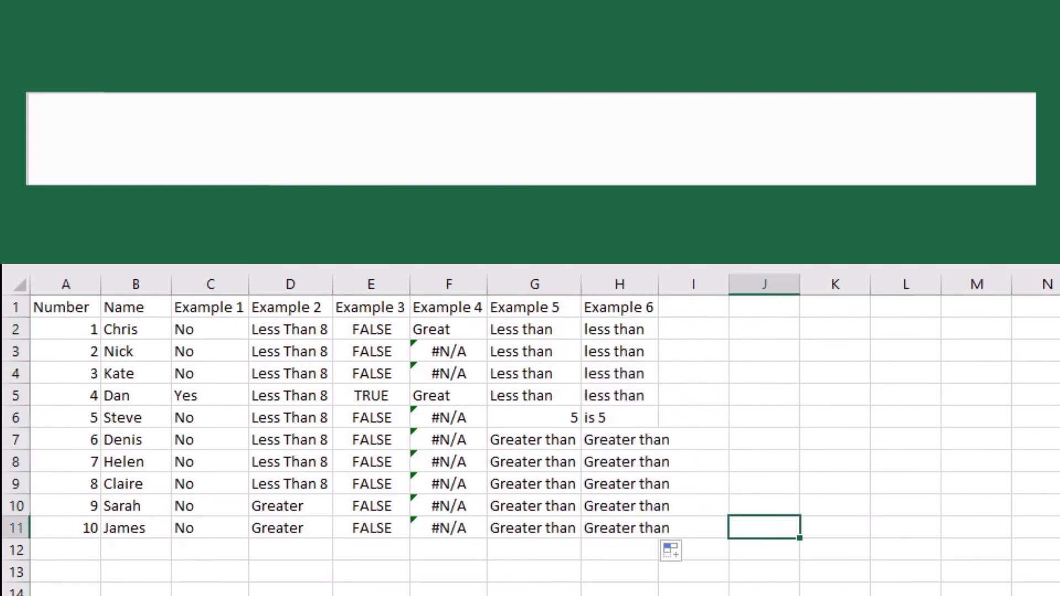
pyautogui.doubleClick(659, 284)
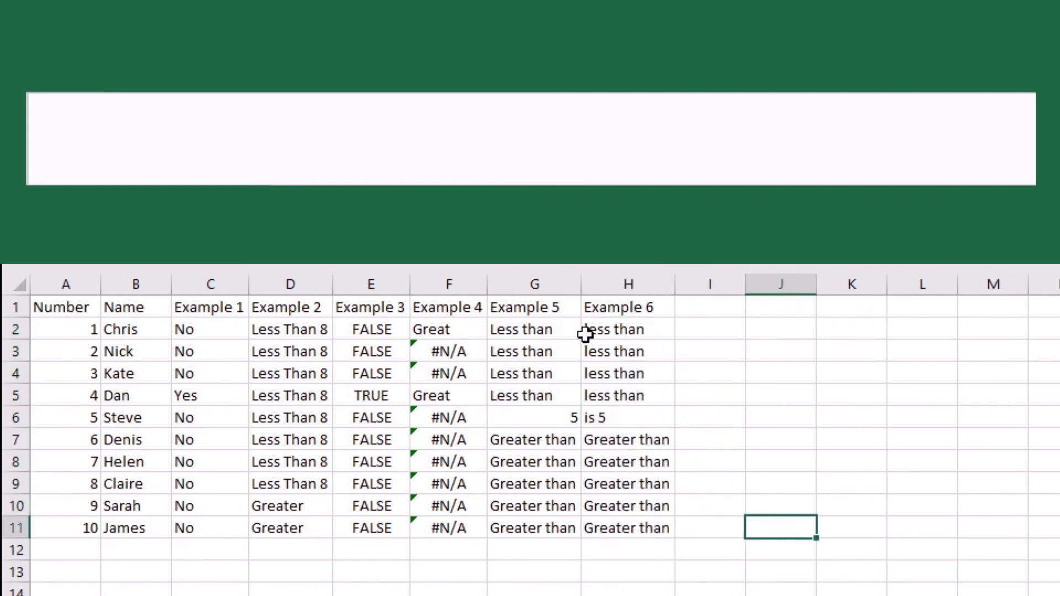
# Examine the tests and return values of the nested IF formula in H2 without changing it
pyautogui.click(533, 326)
pyautogui.click(591, 330)
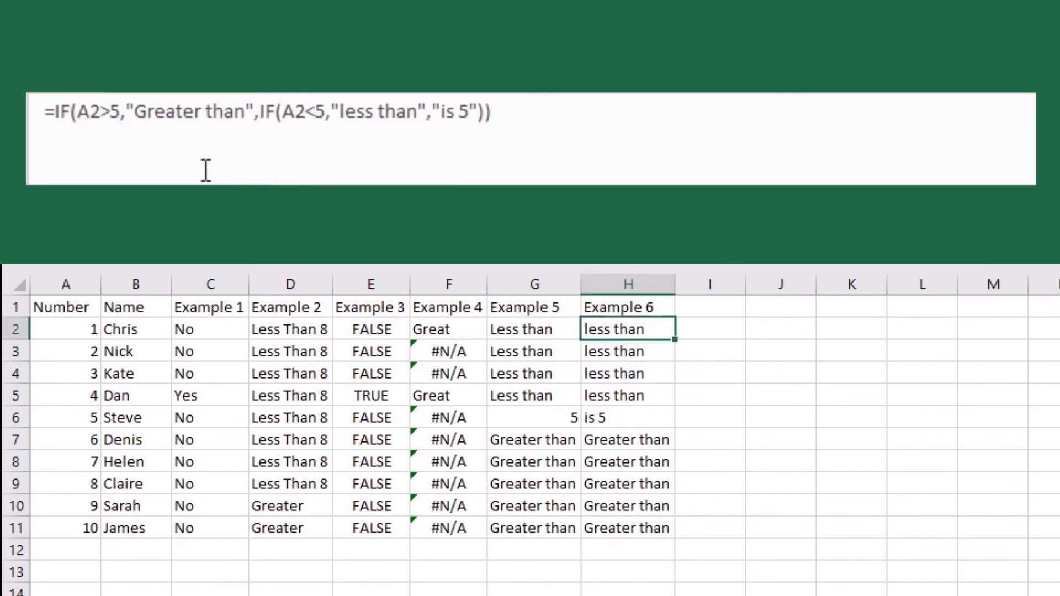
pyautogui.click(95, 112)
pyautogui.click(307, 112)
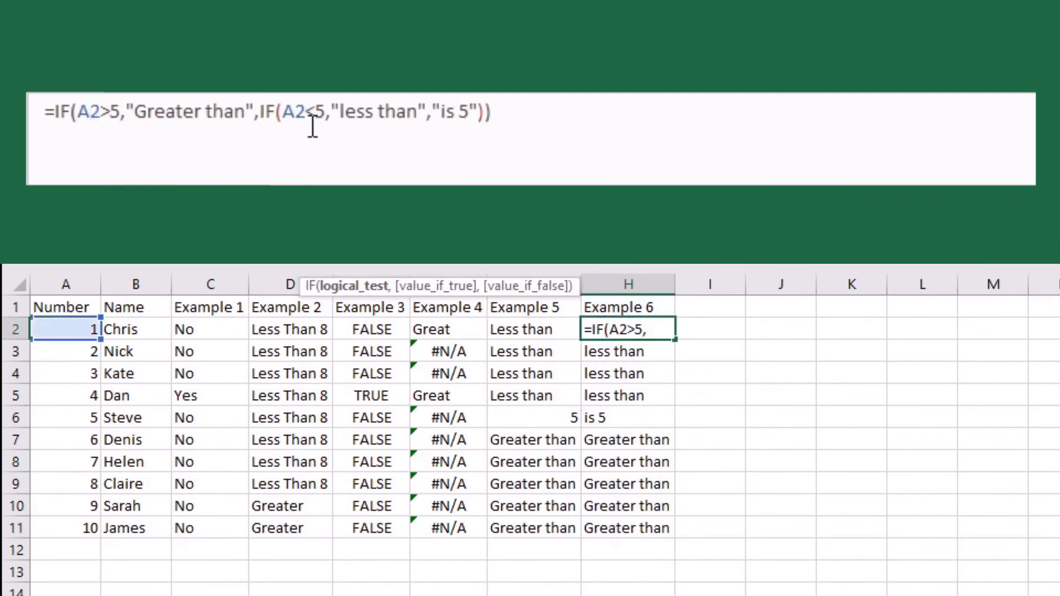
pyautogui.click(262, 112)
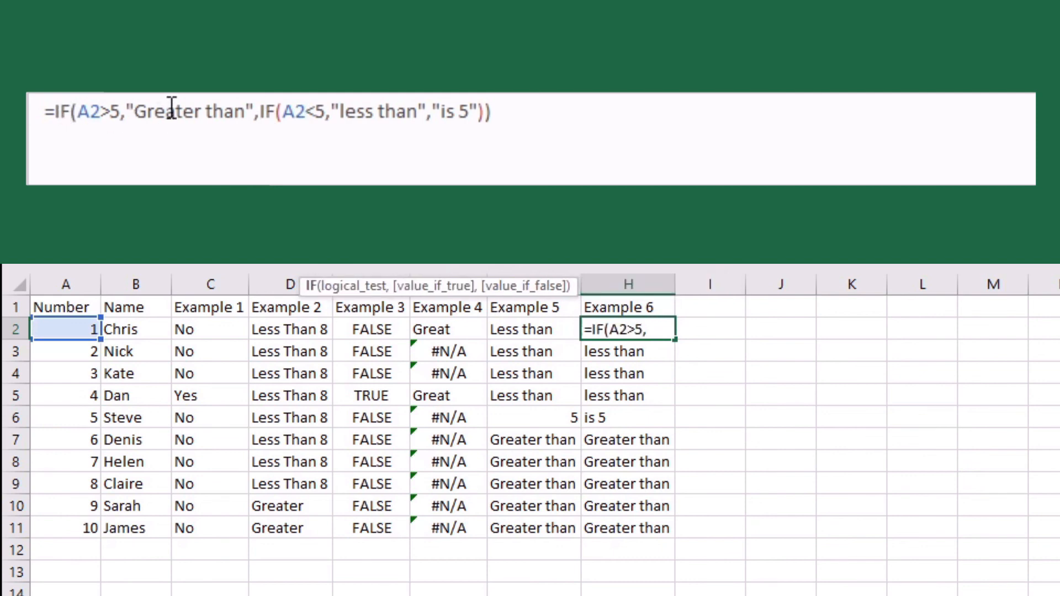
pyautogui.moveTo(170, 108); pyautogui.dragTo(237, 118)
pyautogui.moveTo(356, 113); pyautogui.dragTo(406, 114)
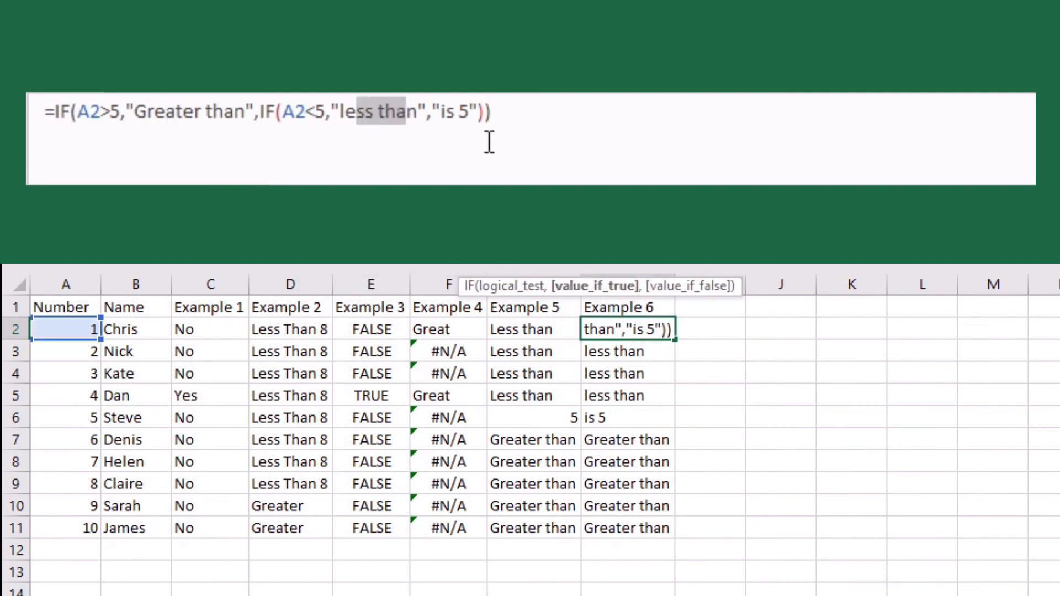
pyautogui.press('Escape')
# Examine each test and return value of G2's IFS formula and compare the results in G2:G11 with column H
pyautogui.click(534, 331)
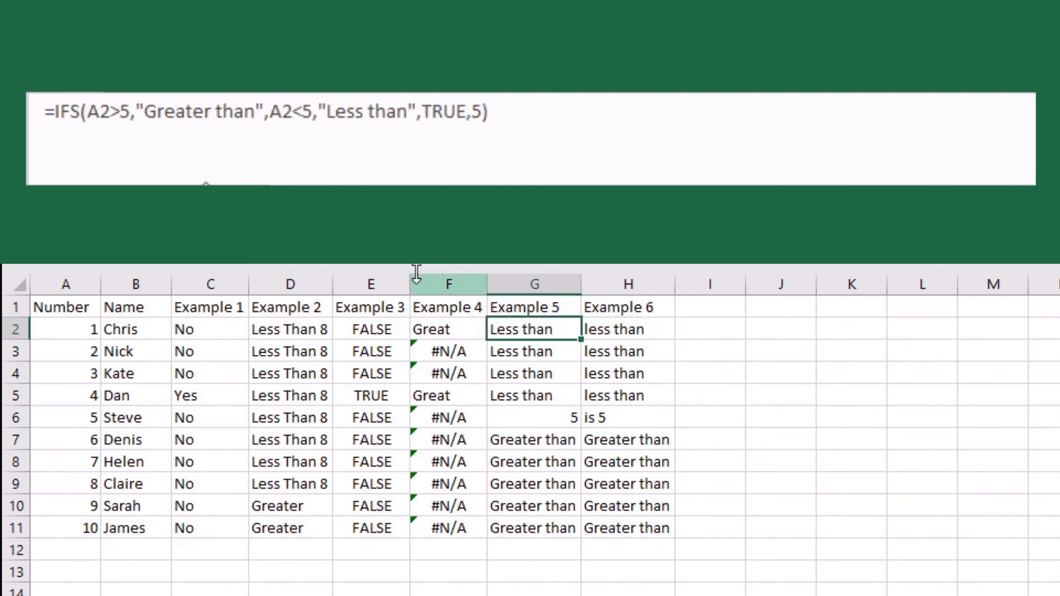
pyautogui.click(106, 110)
pyautogui.click(293, 110)
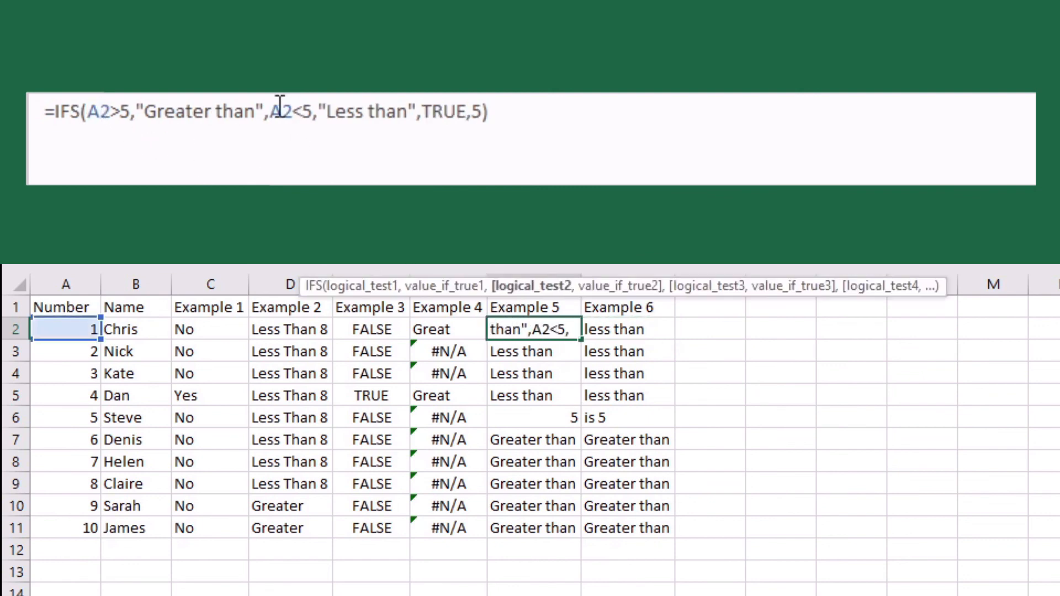
pyautogui.click(219, 109)
pyautogui.click(366, 112)
pyautogui.click(461, 112)
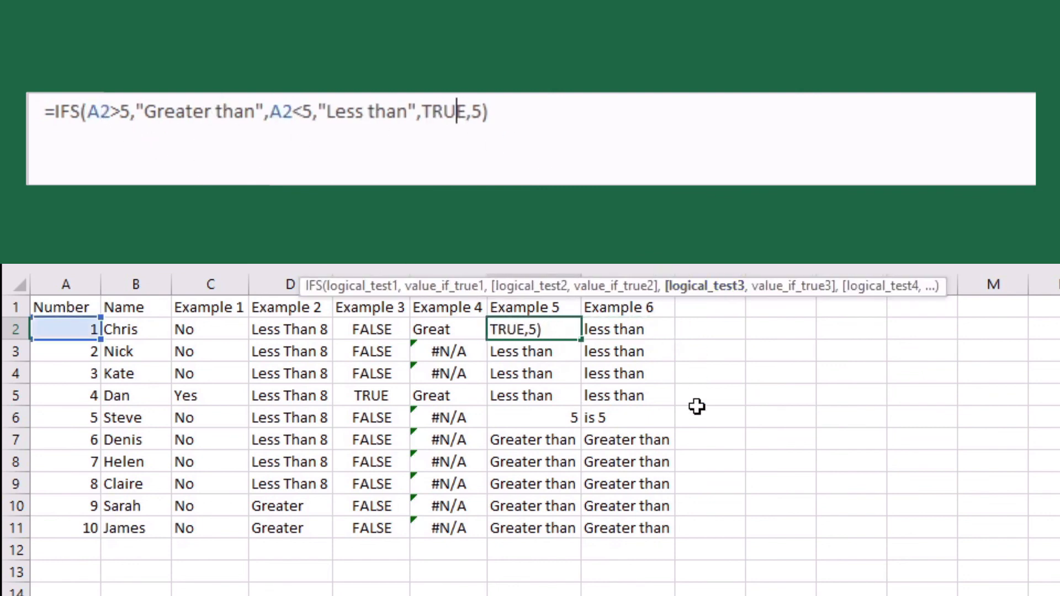
pyautogui.click(704, 416)
pyautogui.moveTo(512, 332); pyautogui.dragTo(533, 525)
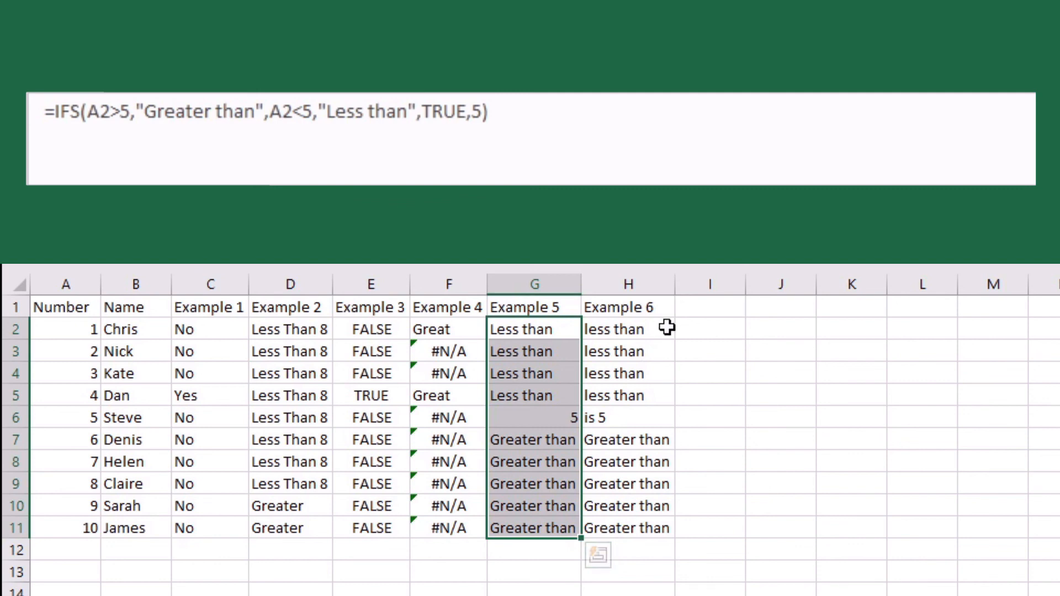
pyautogui.click(670, 328)
pyautogui.click(690, 331)
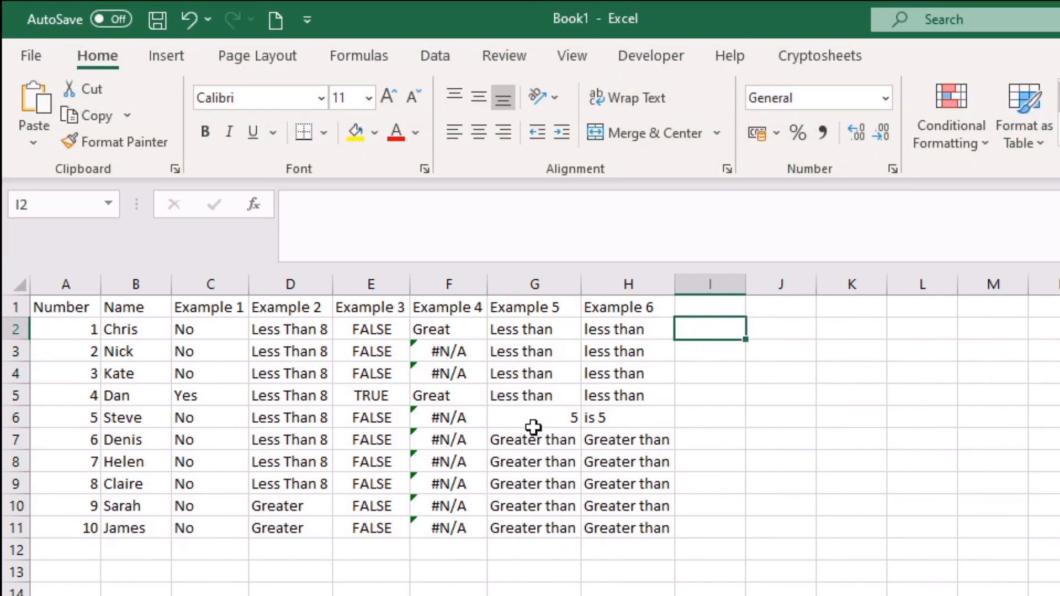